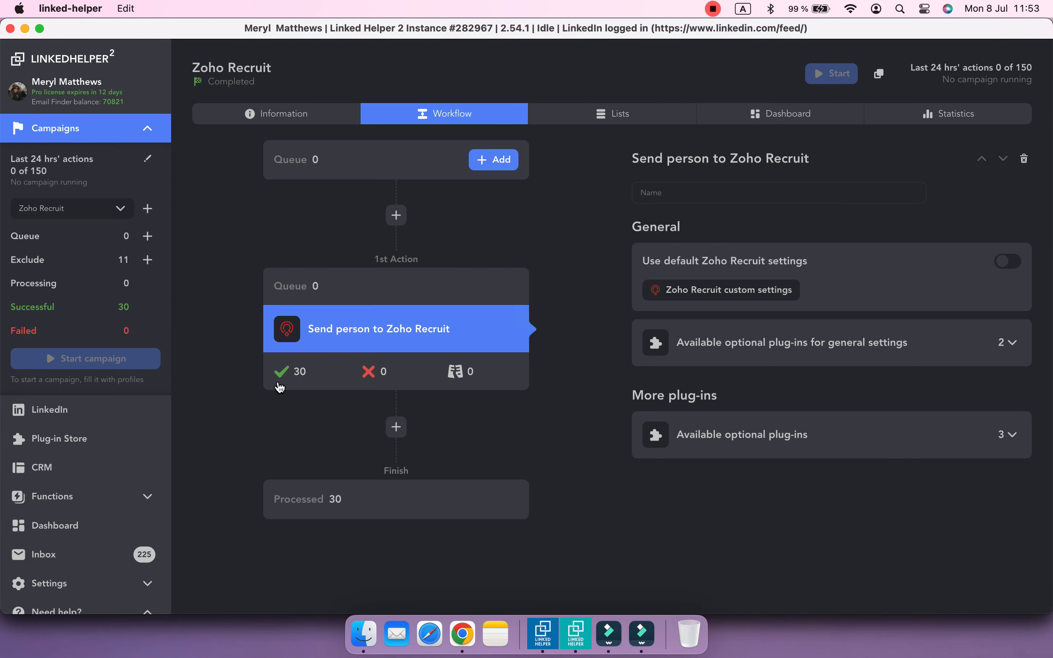
Step: Review the profile details of a successfully processed contact from the Send person to Zoho Recruit action
left_click(280, 385)
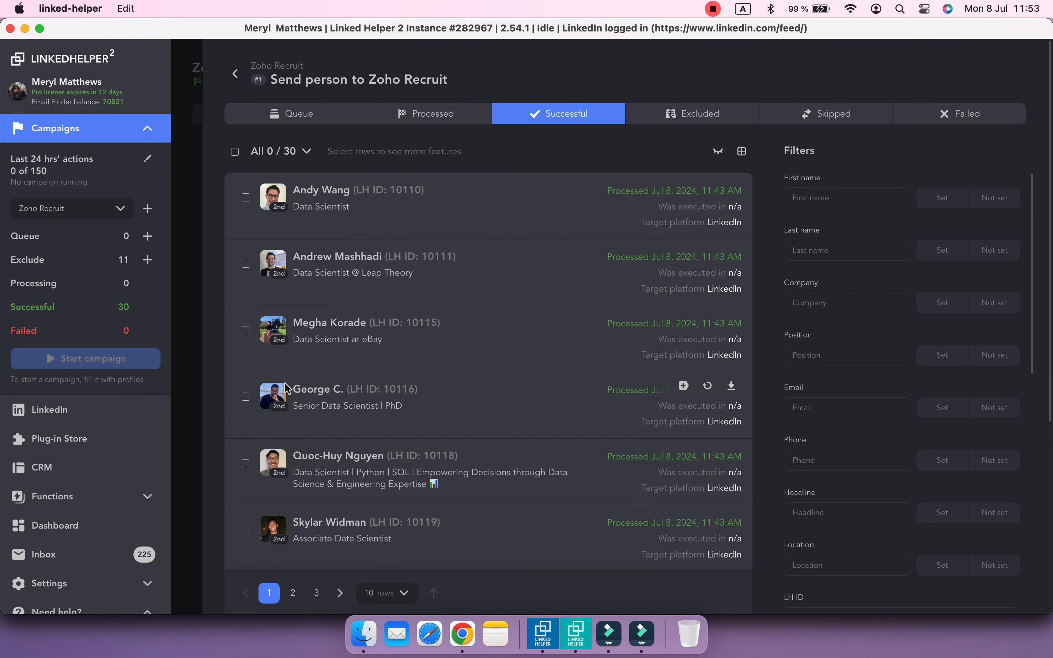
left_click(330, 322)
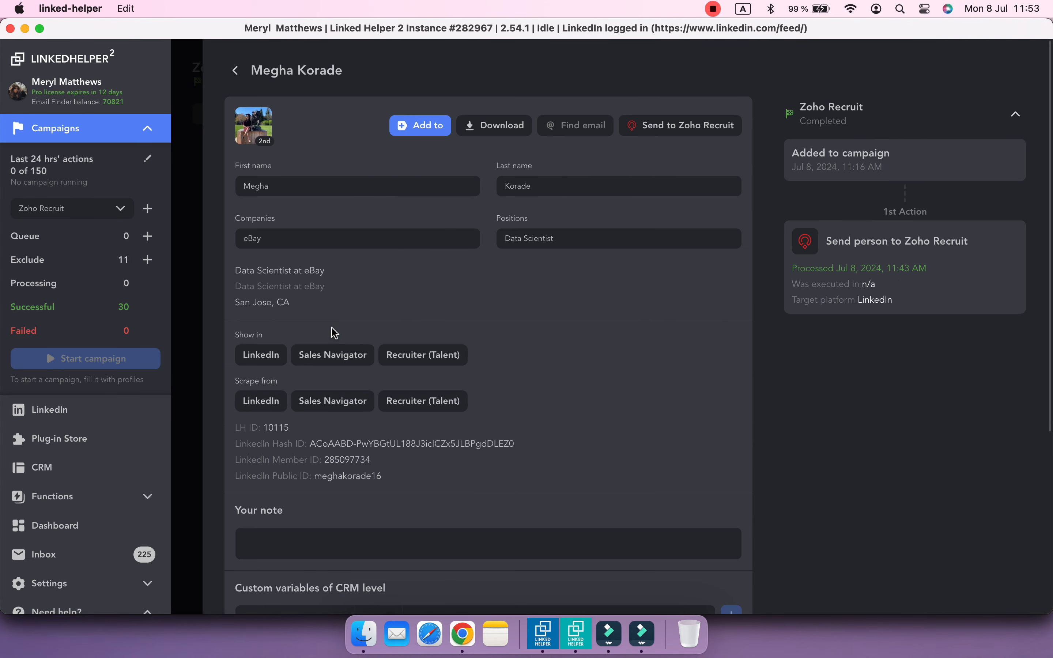
scroll(544, 353, "down", 10)
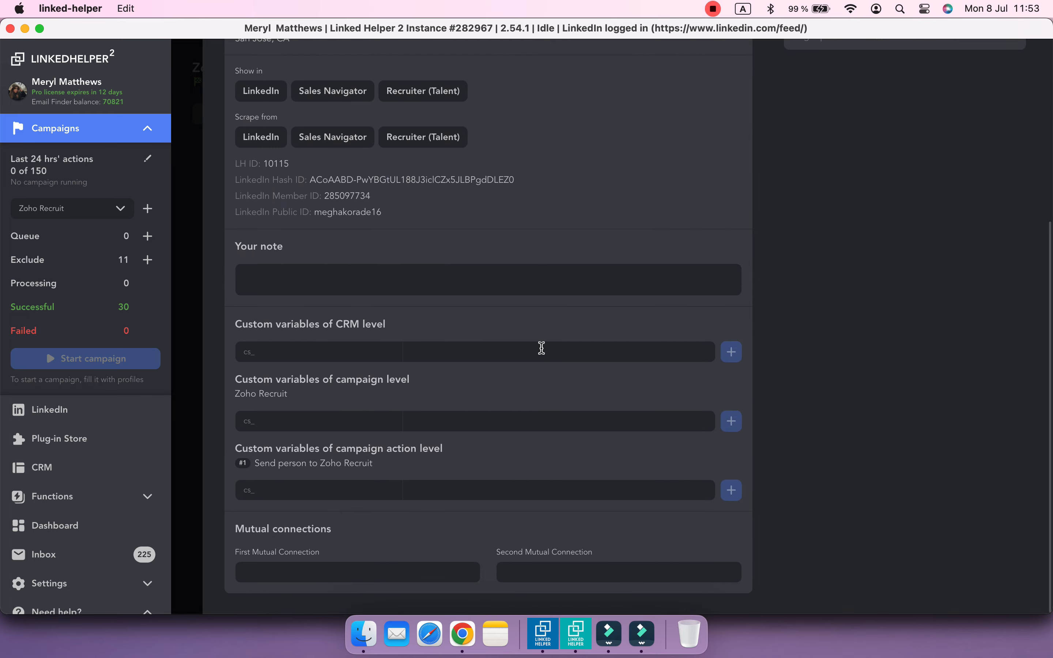
scroll(541, 348, "up", 10)
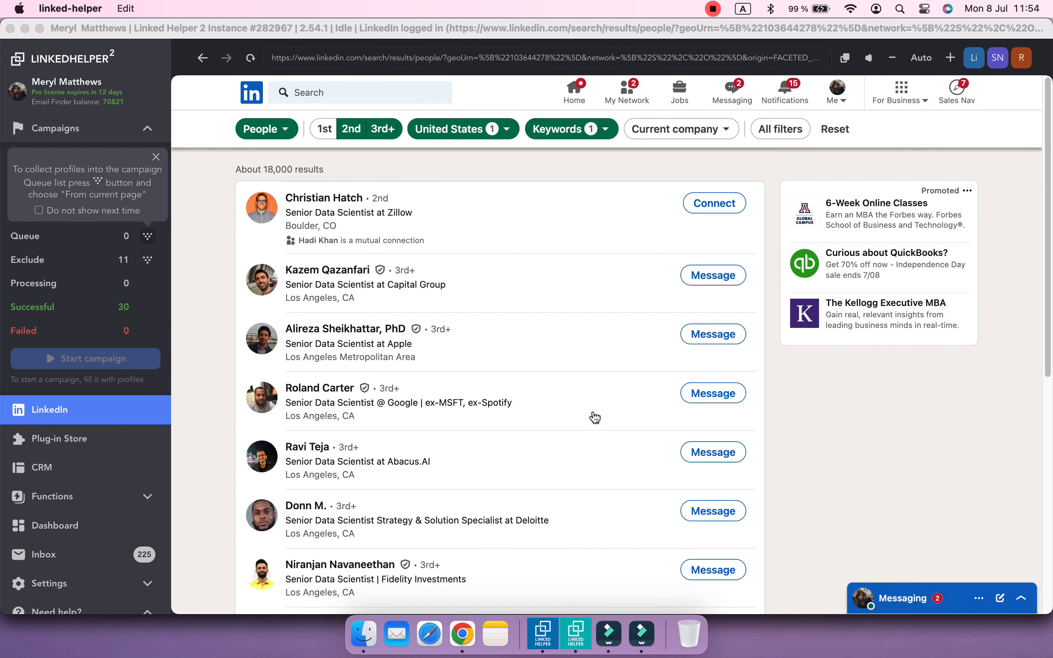
Step: Collect profiles from the current LinkedIn people search page into the Zoho Recruit campaign queue, stopping the collection partway through
left_click(148, 236)
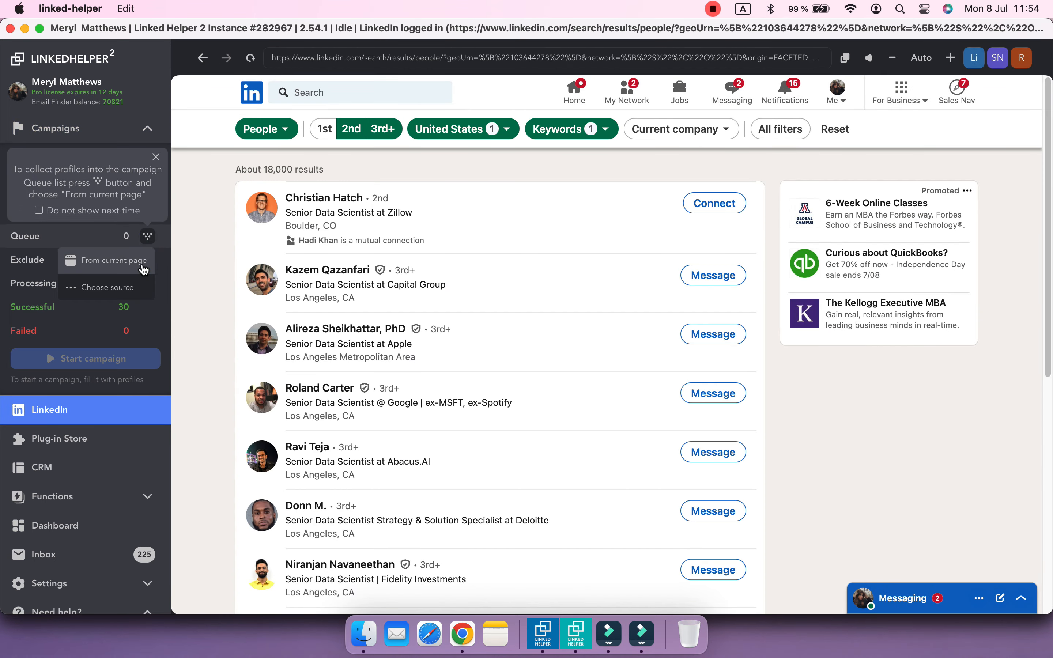
left_click(145, 264)
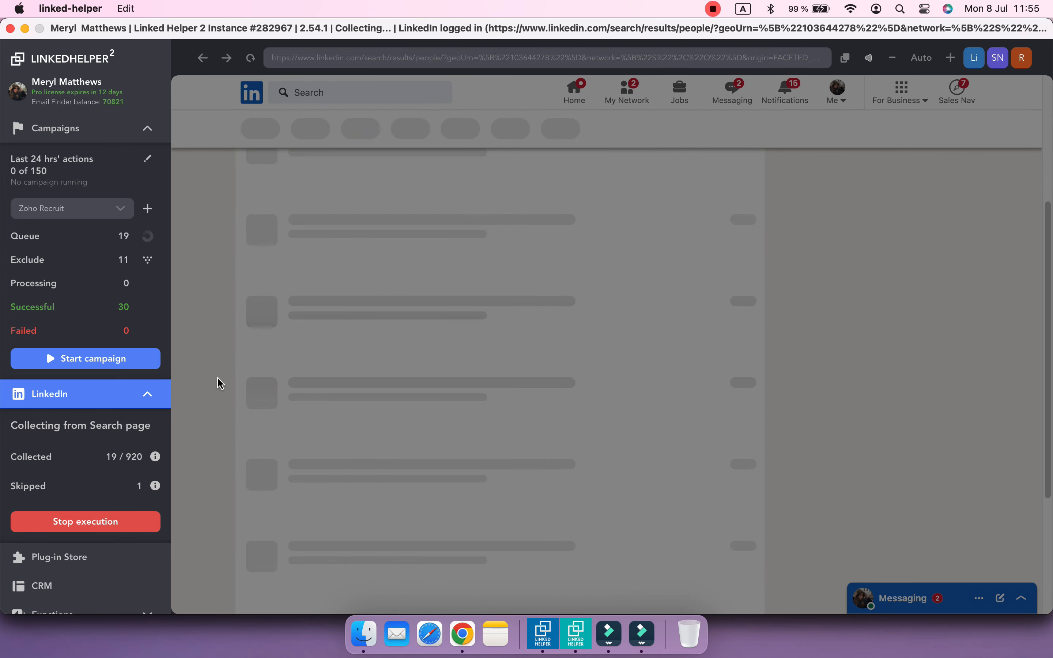
left_click(90, 522)
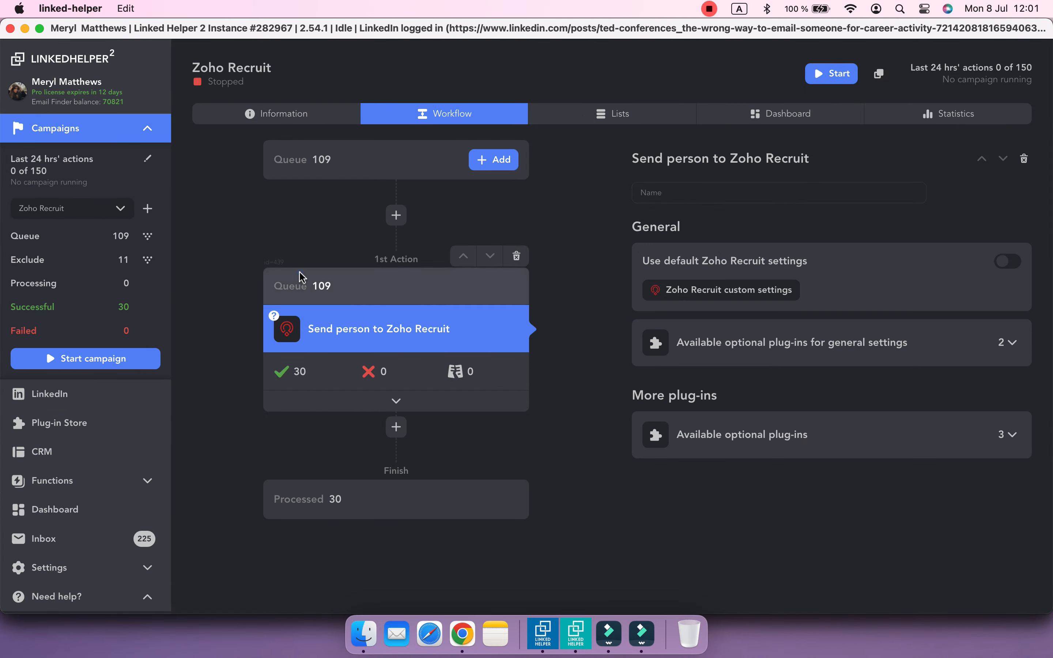
Step: View the contacts queued for the Send person to Zoho Recruit action and open one of them
left_click(303, 277)
left_click(346, 392)
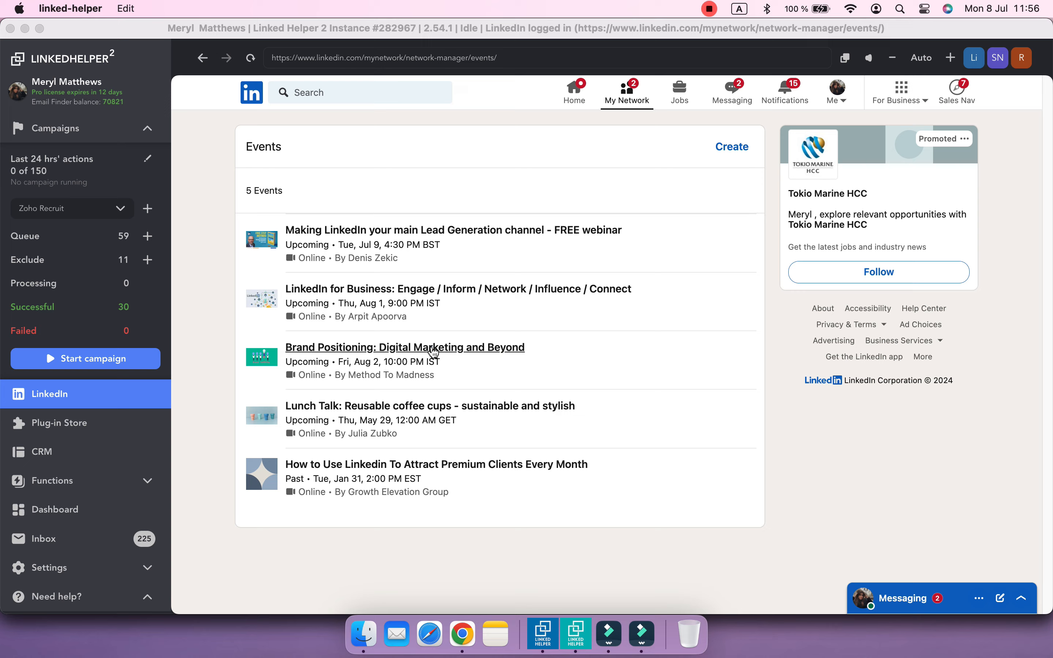
Step: Collect the attendees of the "Brand Positioning: Digital Marketing and Beyond" event into the Zoho Recruit campaign queue
left_click(434, 351)
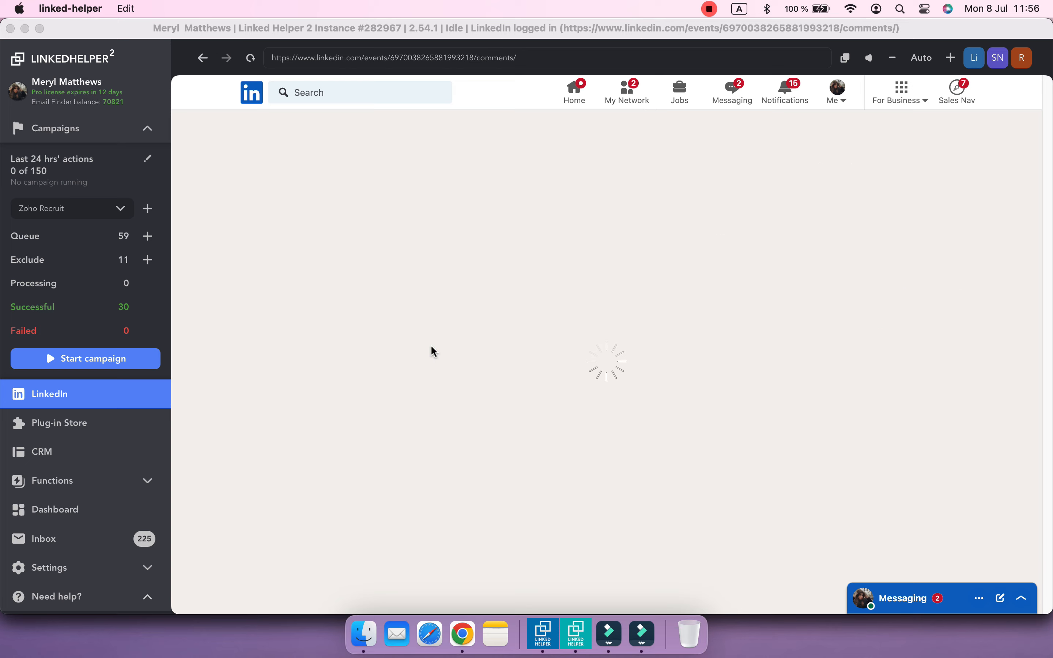
left_click(422, 545)
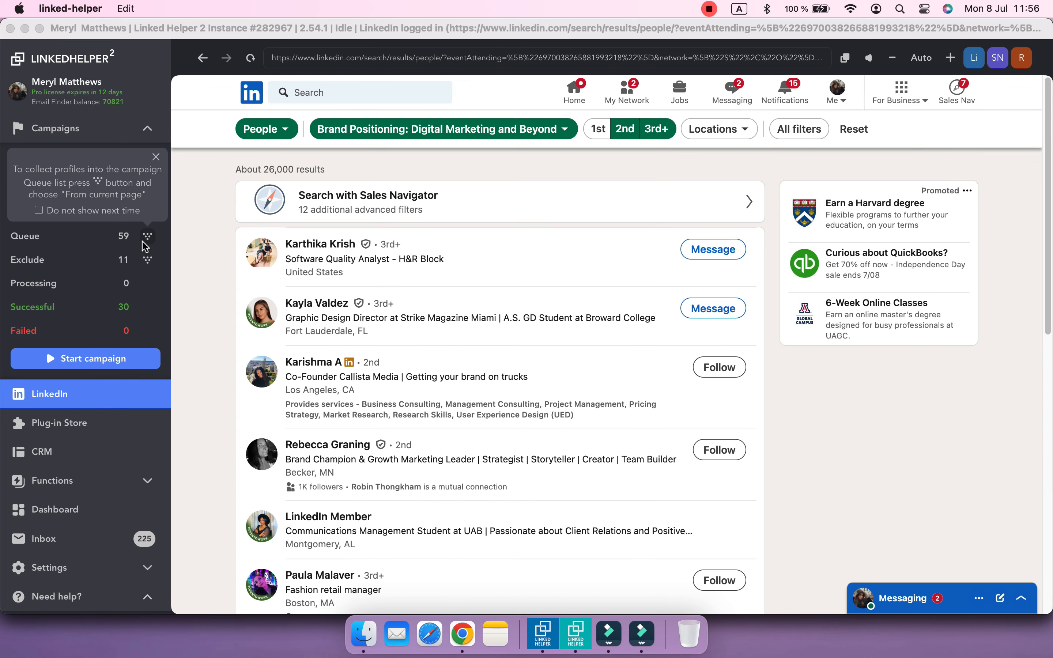
left_click(146, 238)
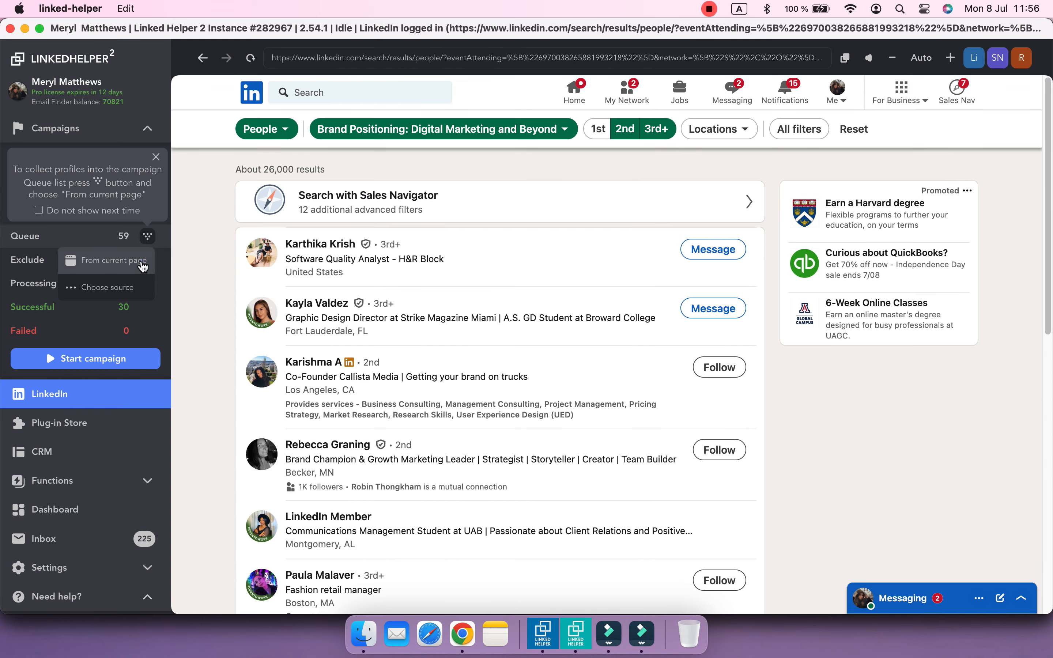
left_click(142, 262)
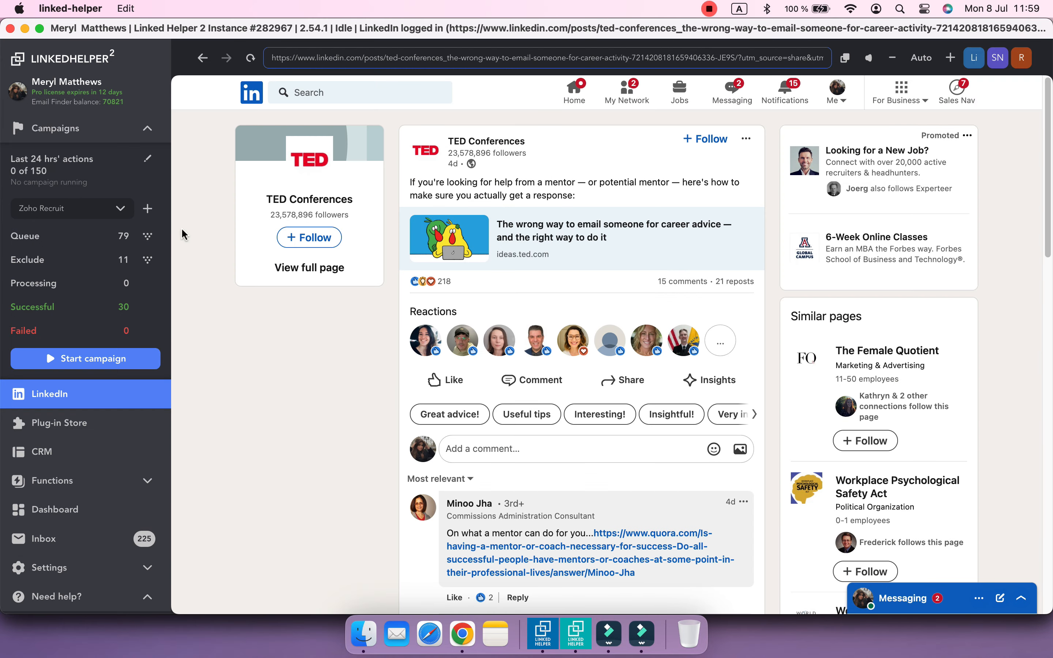
Step: Collect profiles from the open TED Conferences post into the Zoho Recruit campaign queue
left_click(146, 237)
left_click(142, 261)
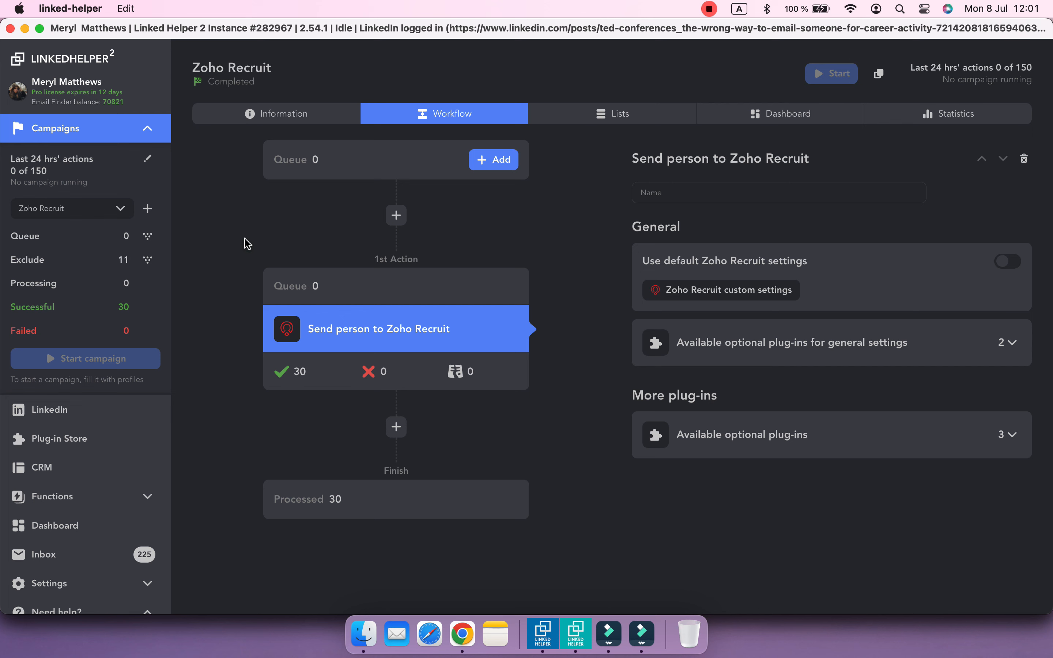
Step: Add a Visit and extract profiles action before Send person to Zoho Recruit and enable Extract current organizations for it
left_click(397, 215)
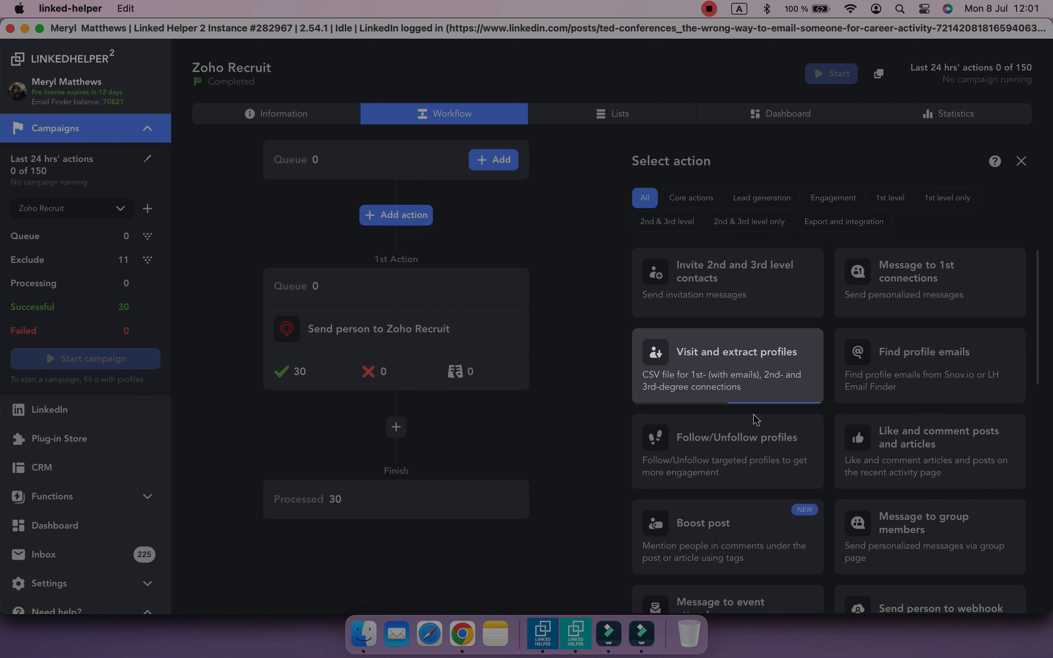
mouse_move(800, 396)
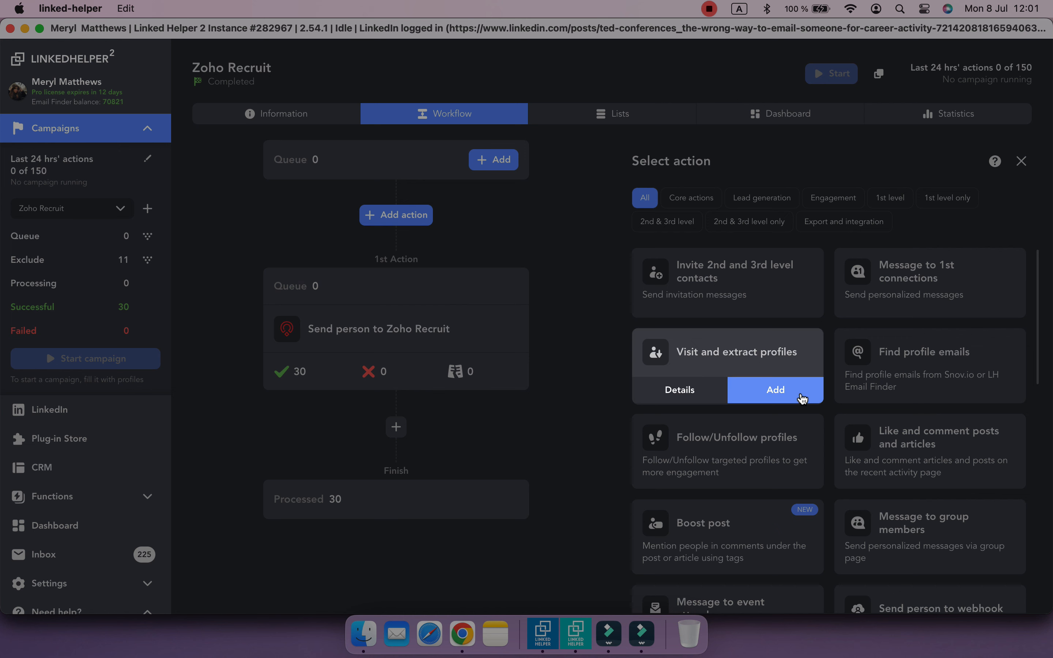
left_click(802, 398)
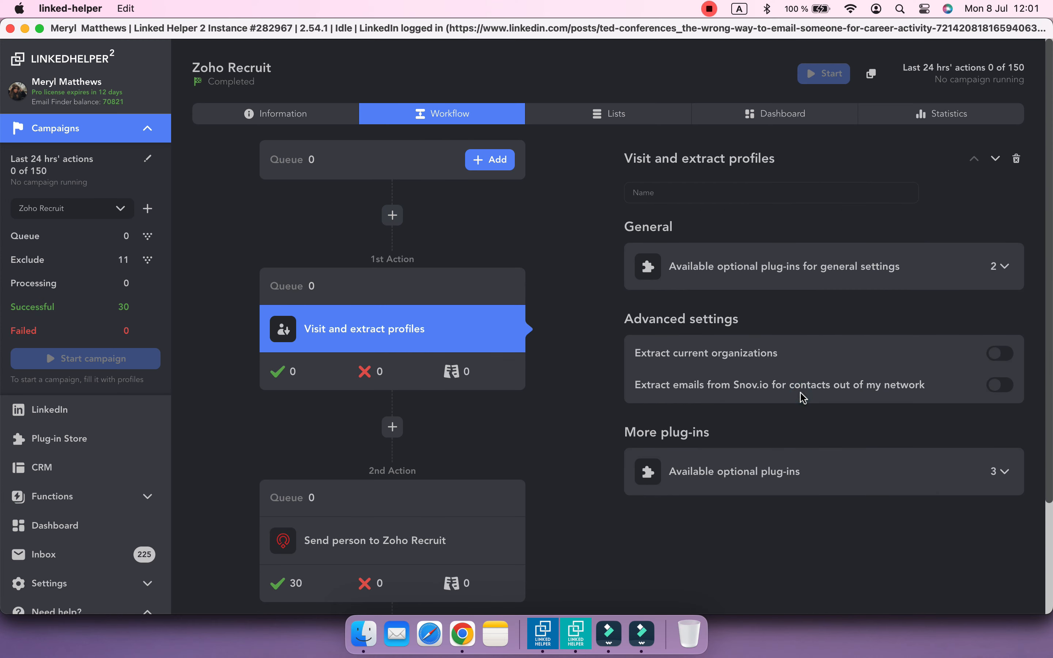
left_click(1011, 358)
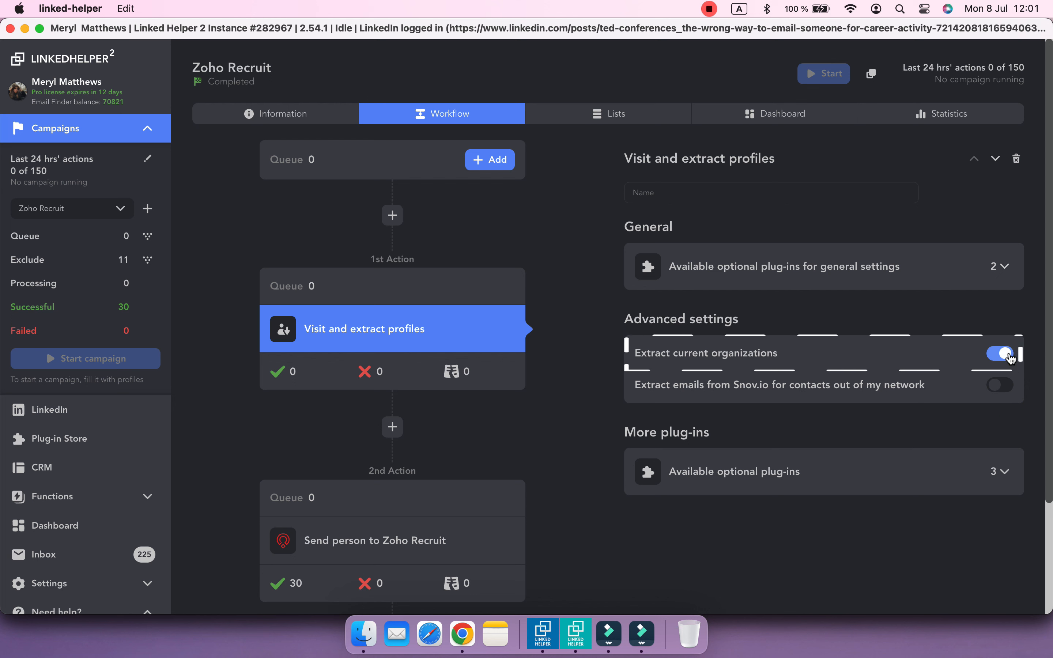
Step: Add a Find profile emails action between Visit and extract profiles and Send person to Zoho Recruit
left_click(395, 431)
mouse_move(917, 377)
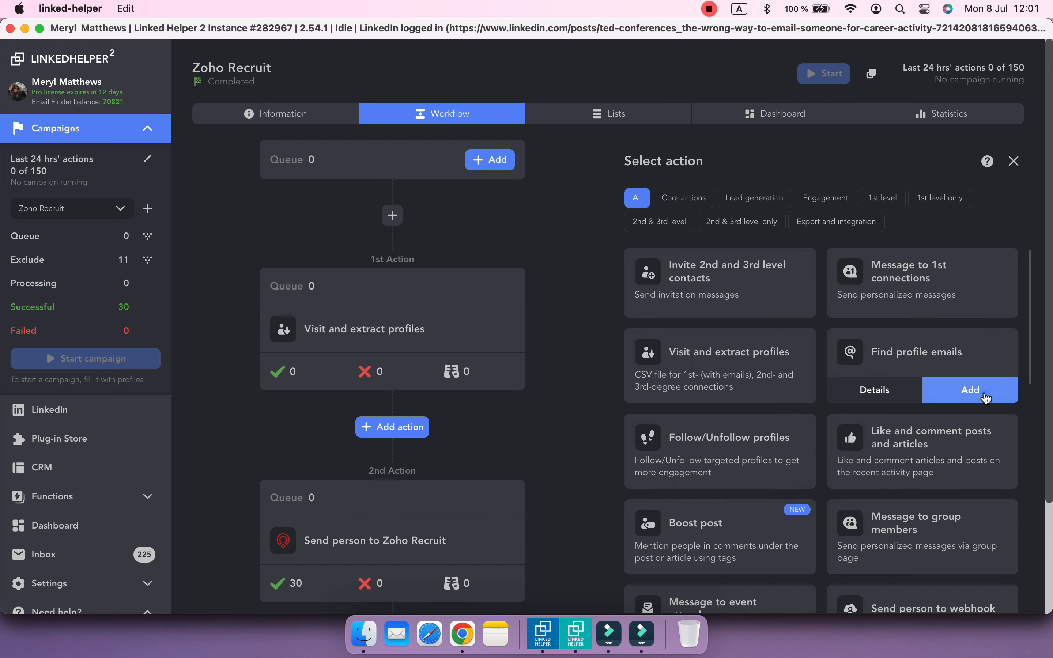
left_click(986, 394)
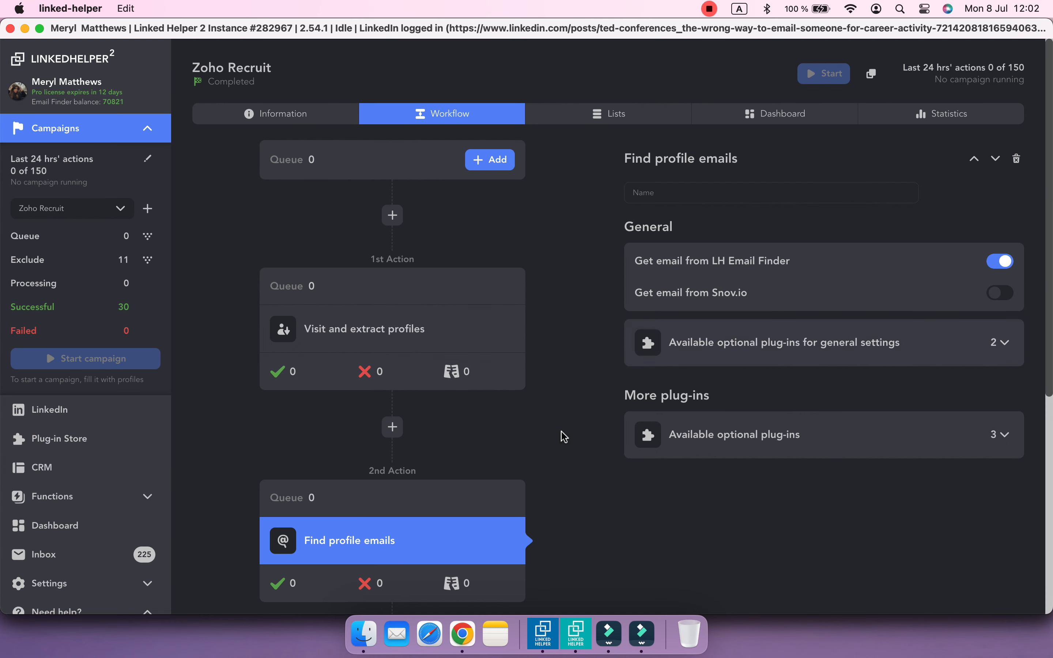
Step: Retry all profiles in the Successful list of the Send person to Zoho Recruit action and return to the workflow
scroll(565, 437, "down", 7)
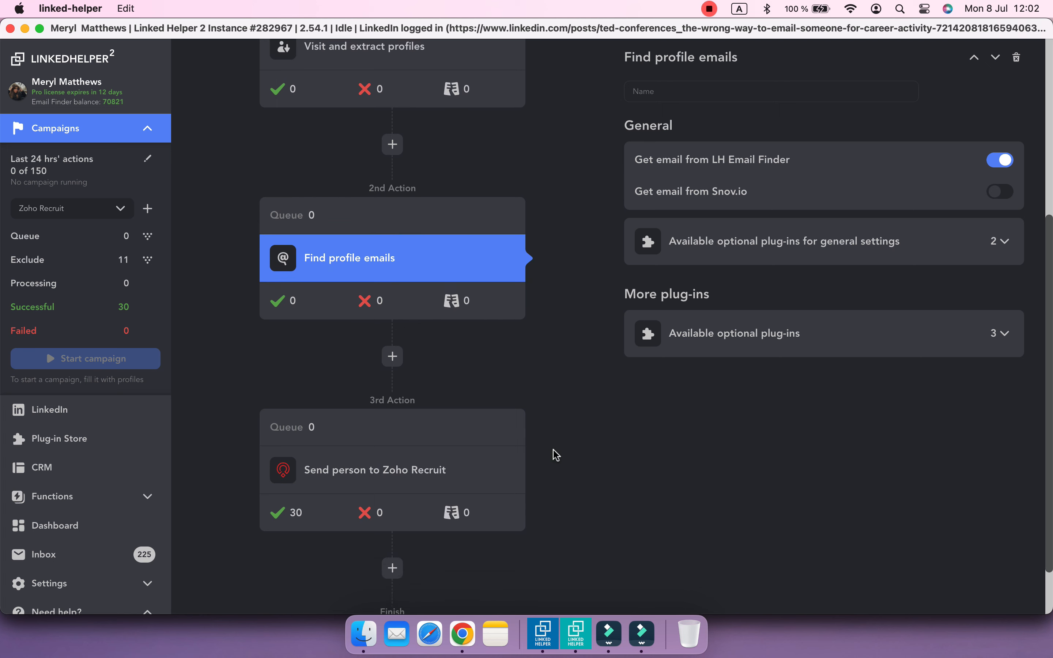
scroll(556, 455, "down", 1)
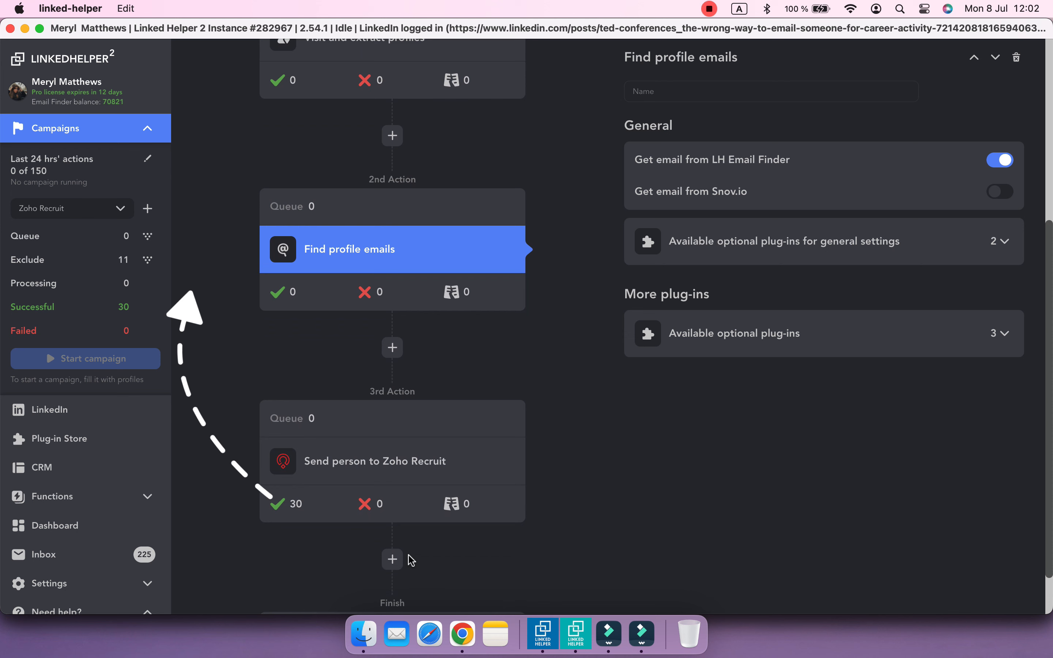
left_click(307, 512)
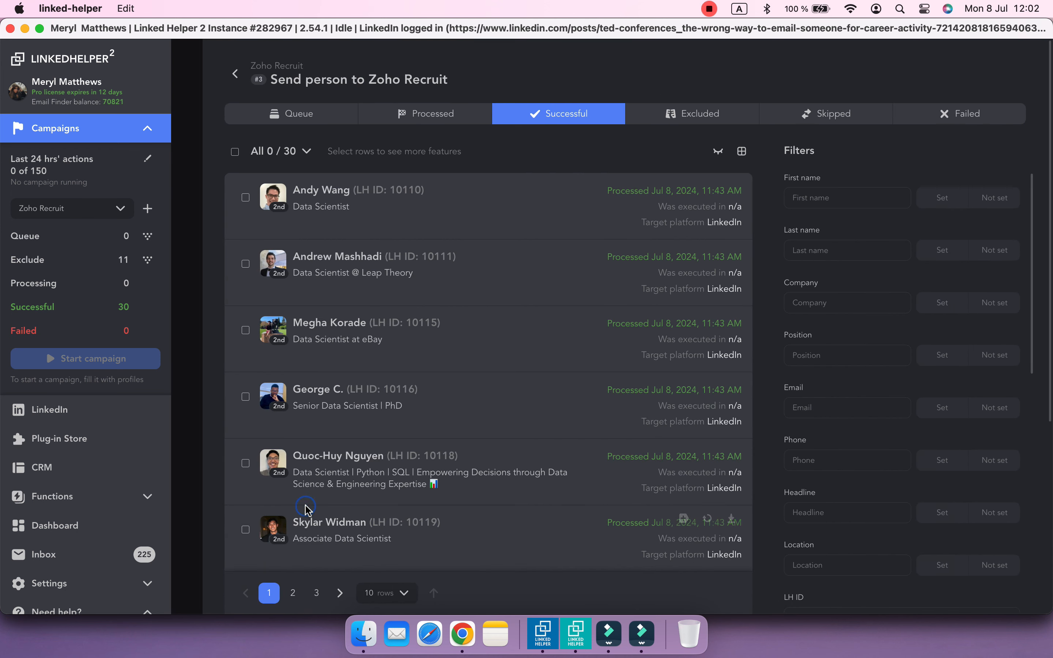
left_click(238, 154)
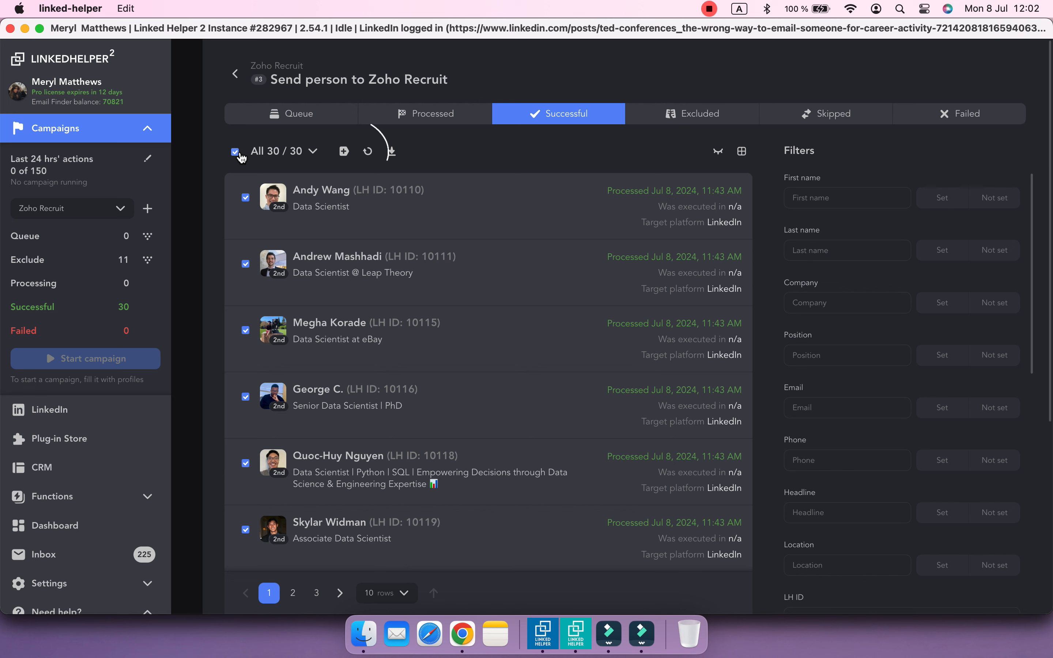
left_click(366, 151)
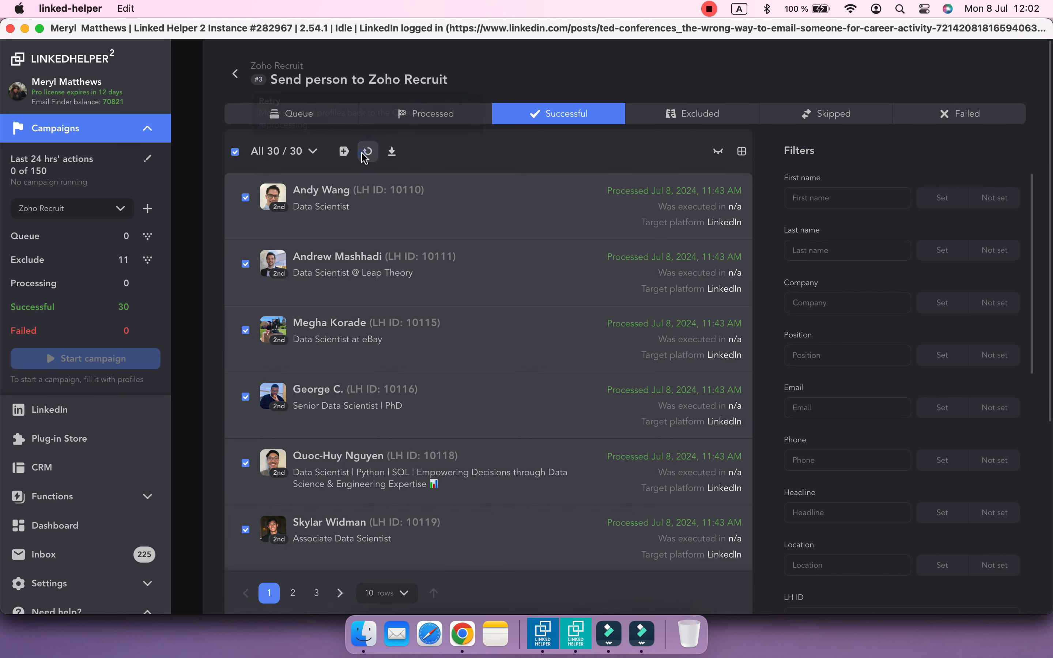
left_click(235, 75)
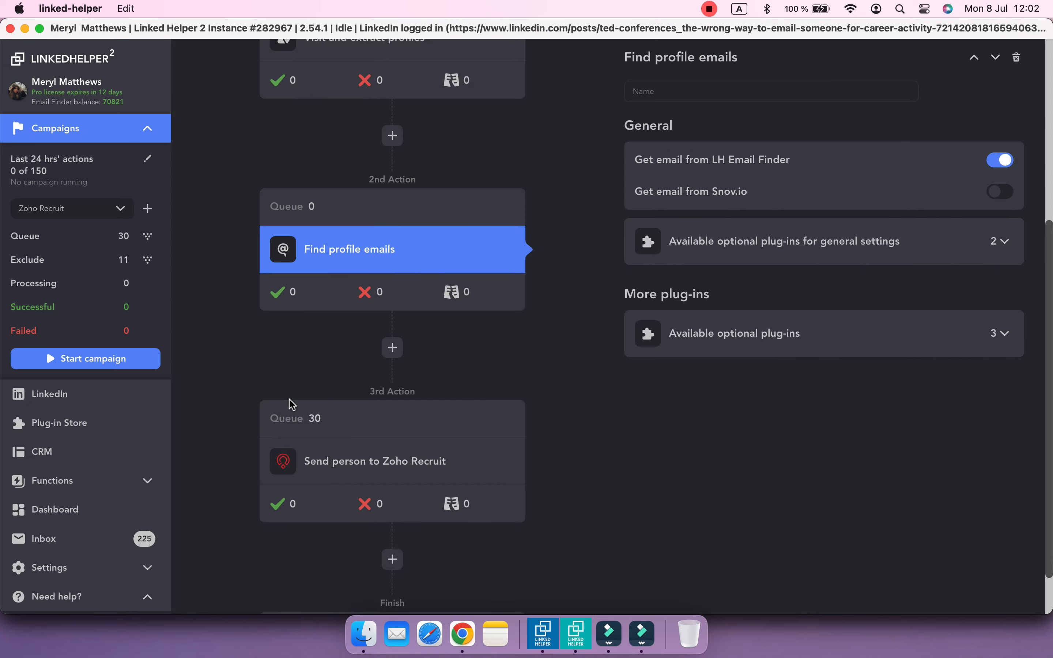
Step: Add all profiles queued in the Send person to Zoho Recruit action to the Queue list of the Zoho Recruit campaign
left_click(305, 418)
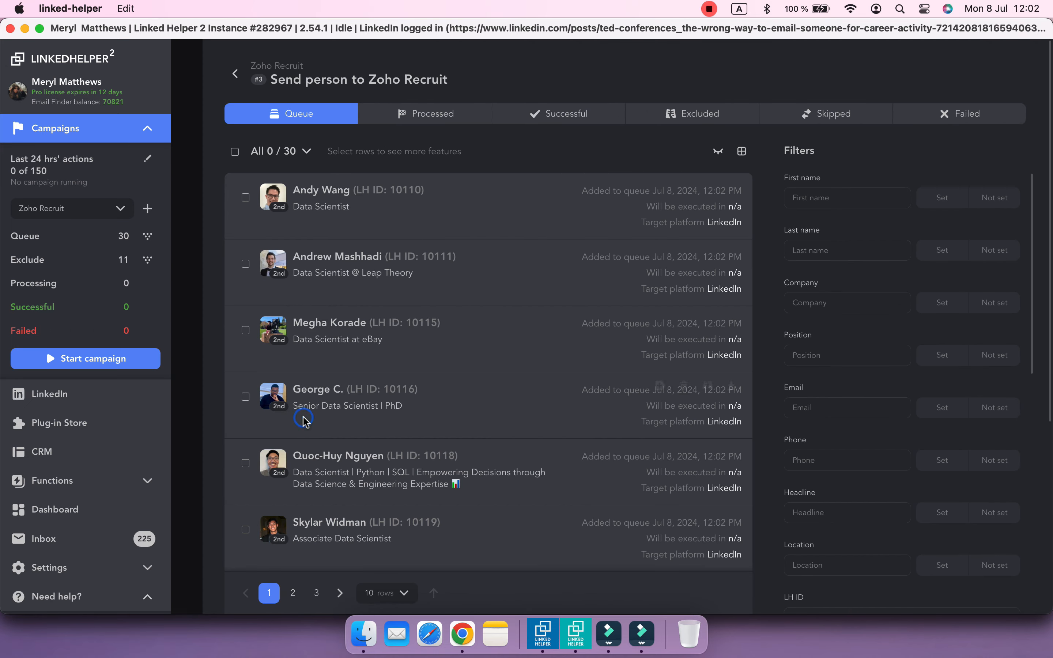
left_click(234, 153)
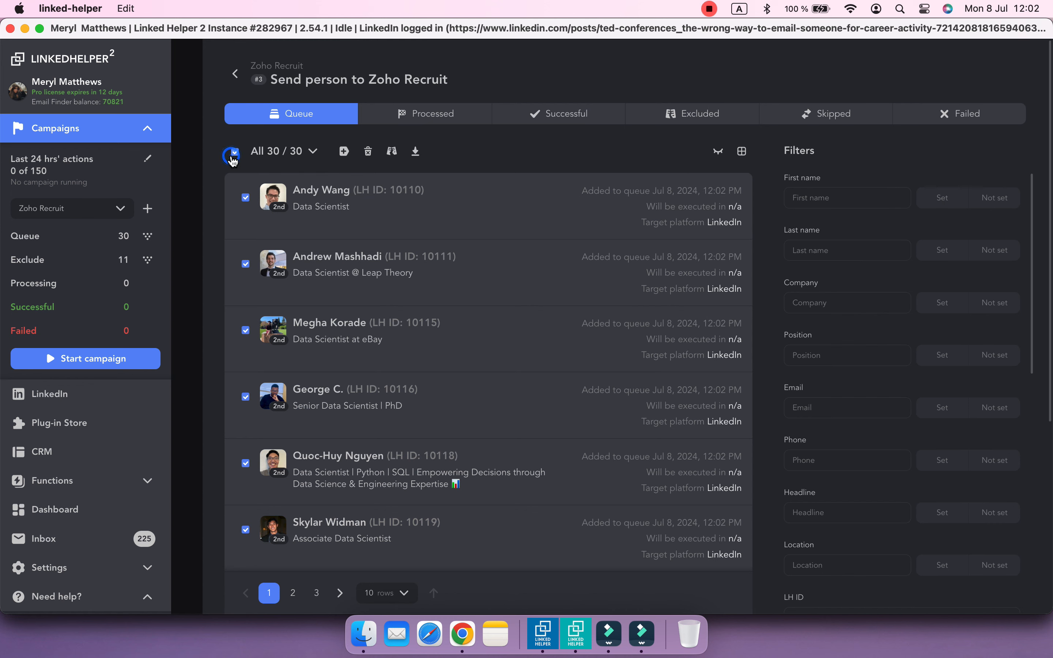
left_click(348, 157)
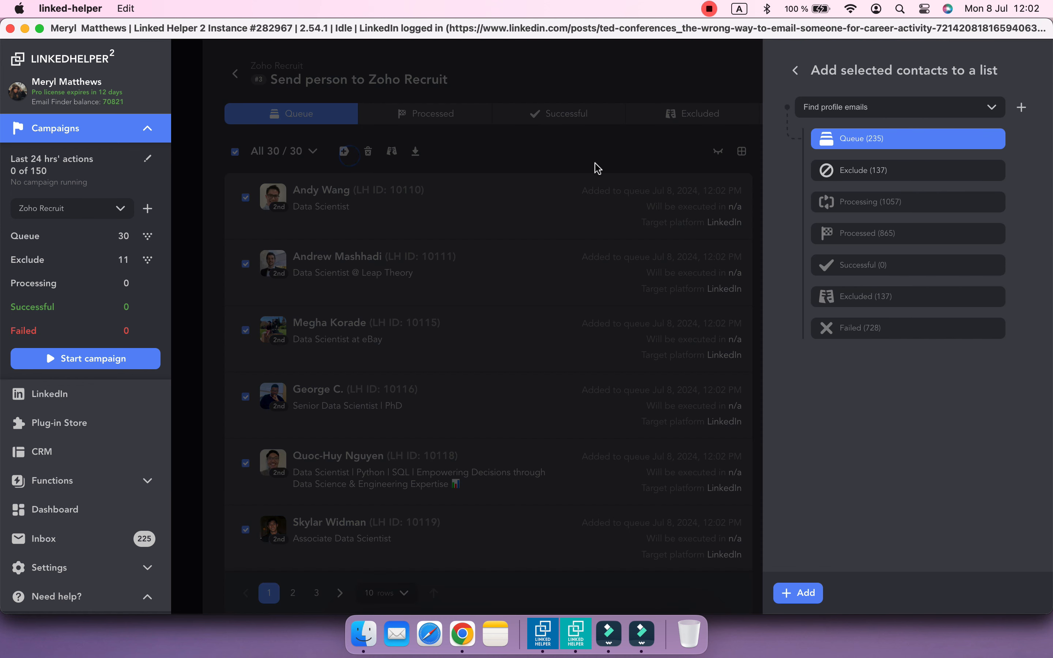
left_click(803, 114)
scroll(863, 230, "down", 3)
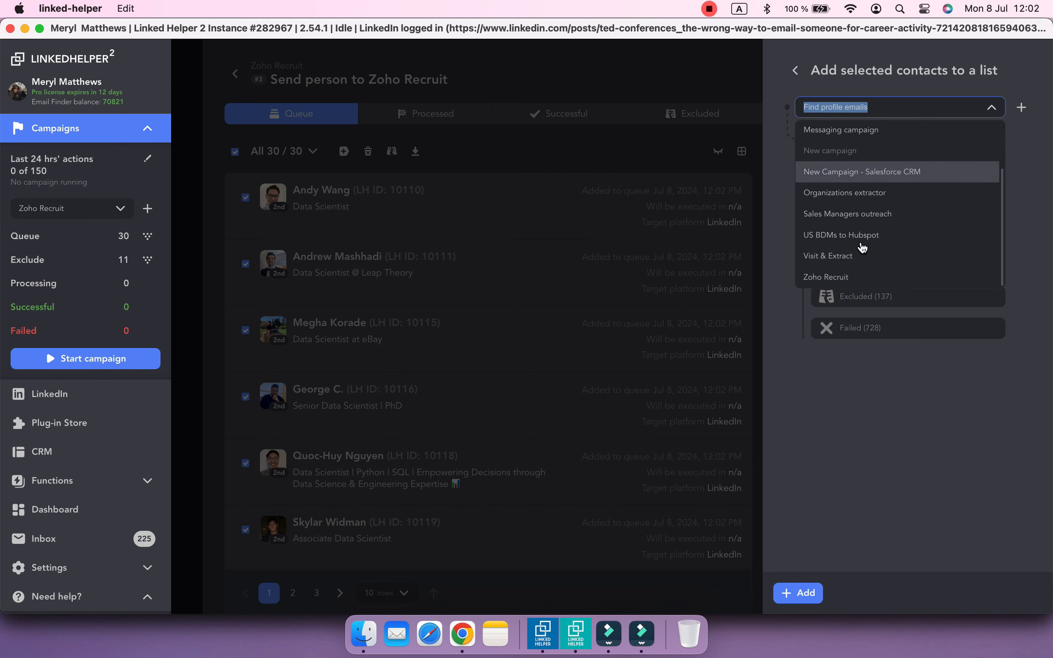
left_click(854, 275)
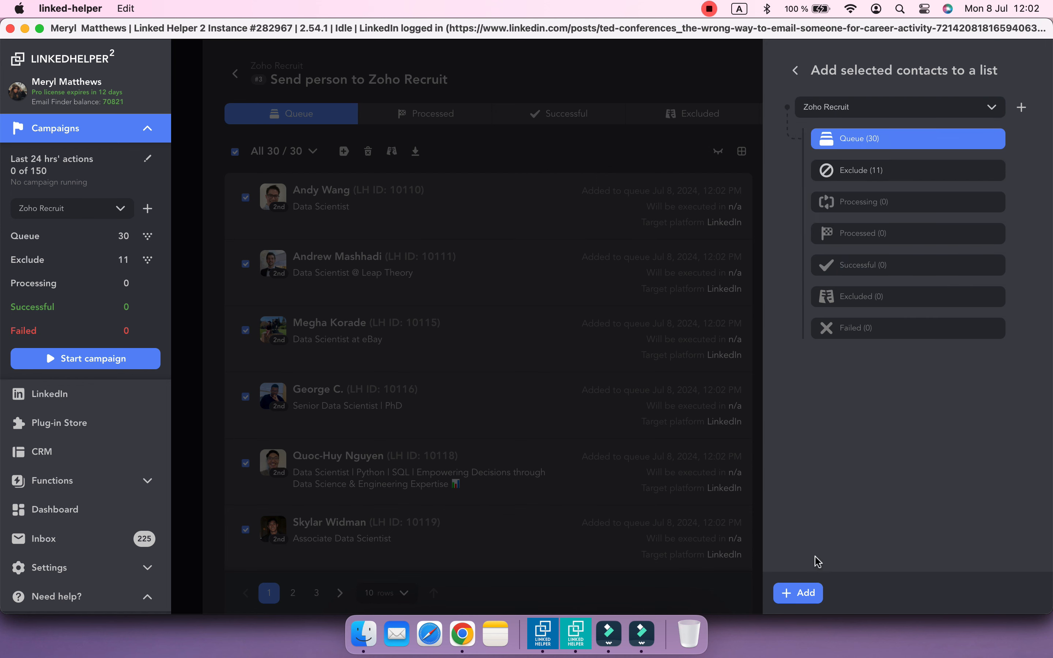
left_click(810, 593)
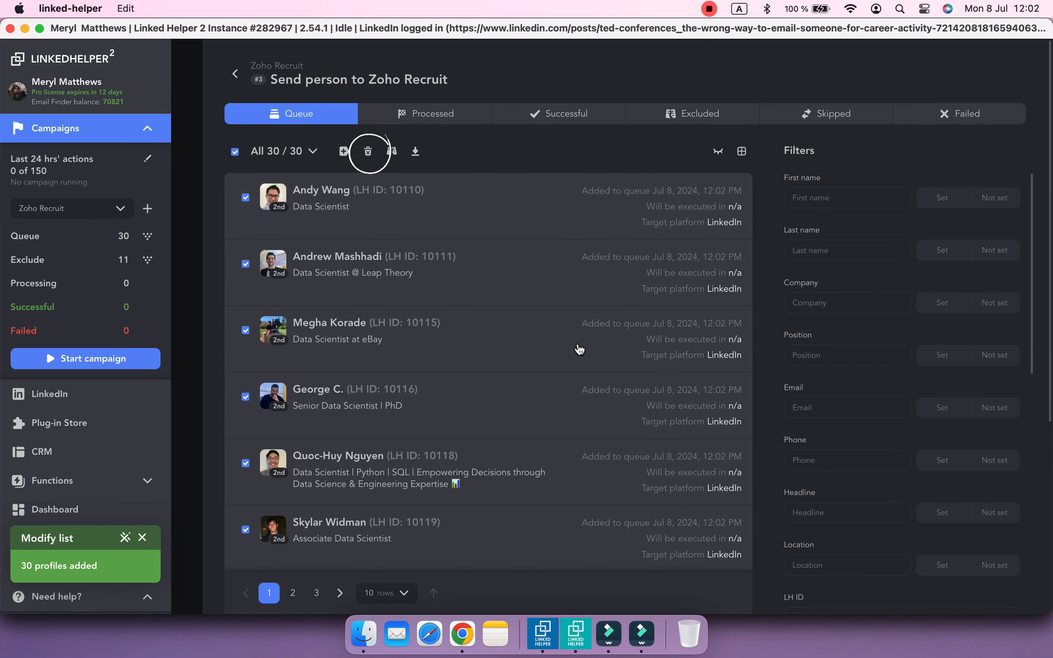
Step: Delete all selected profiles from the Send person to Zoho Recruit action's queue and return to the workflow
left_click(369, 152)
left_click(618, 394)
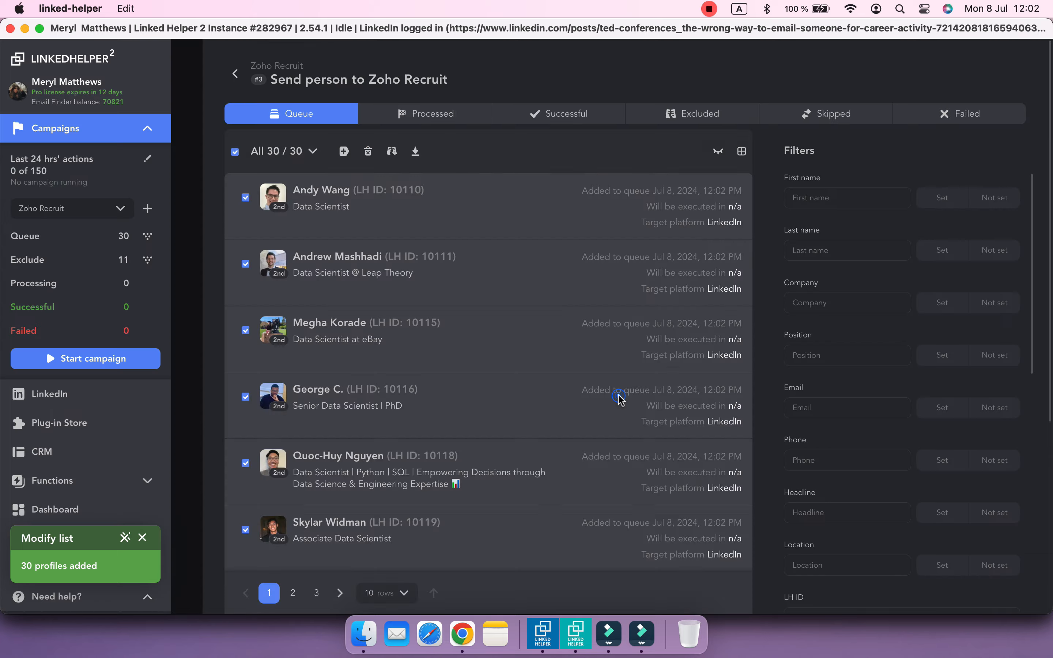
left_click(235, 74)
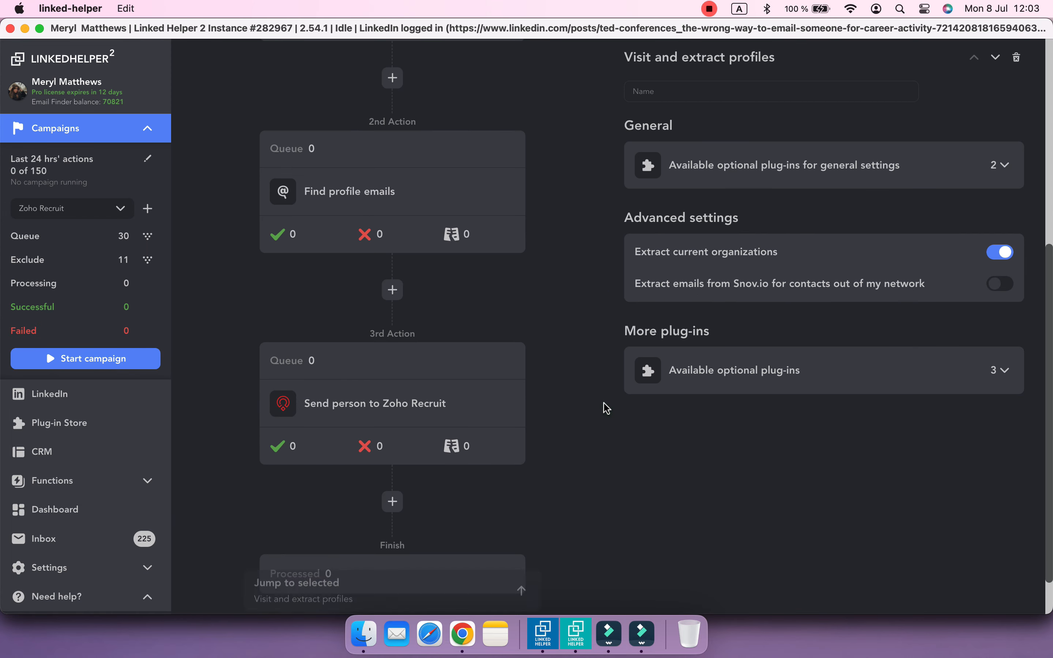
Step: Open the Zoho Recruit custom settings of the Send person to Zoho Recruit action
left_click(442, 377)
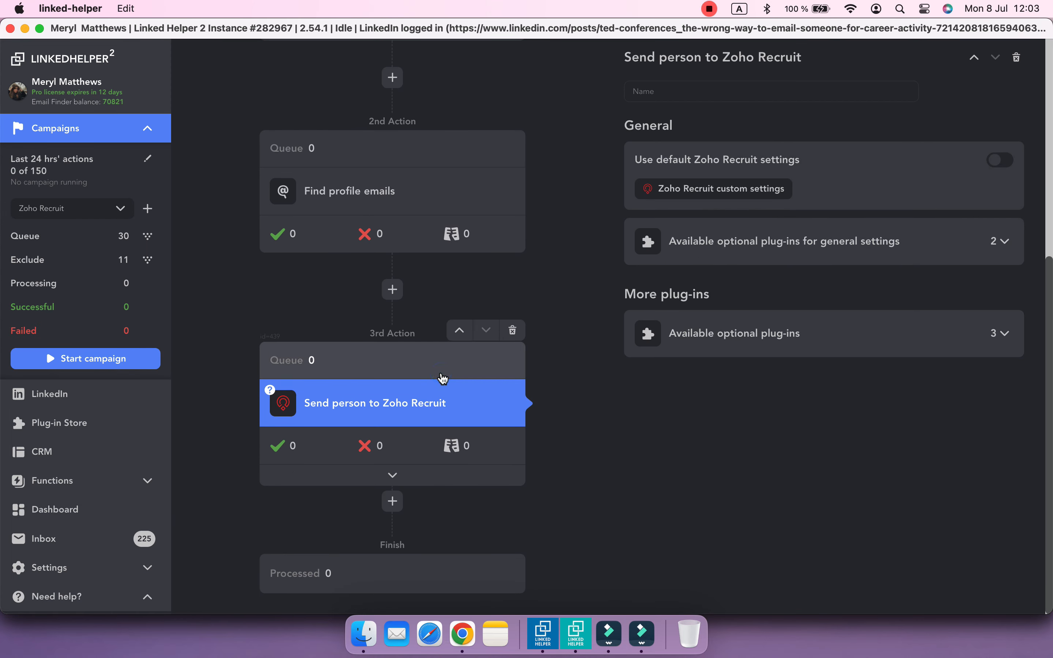
left_click(721, 191)
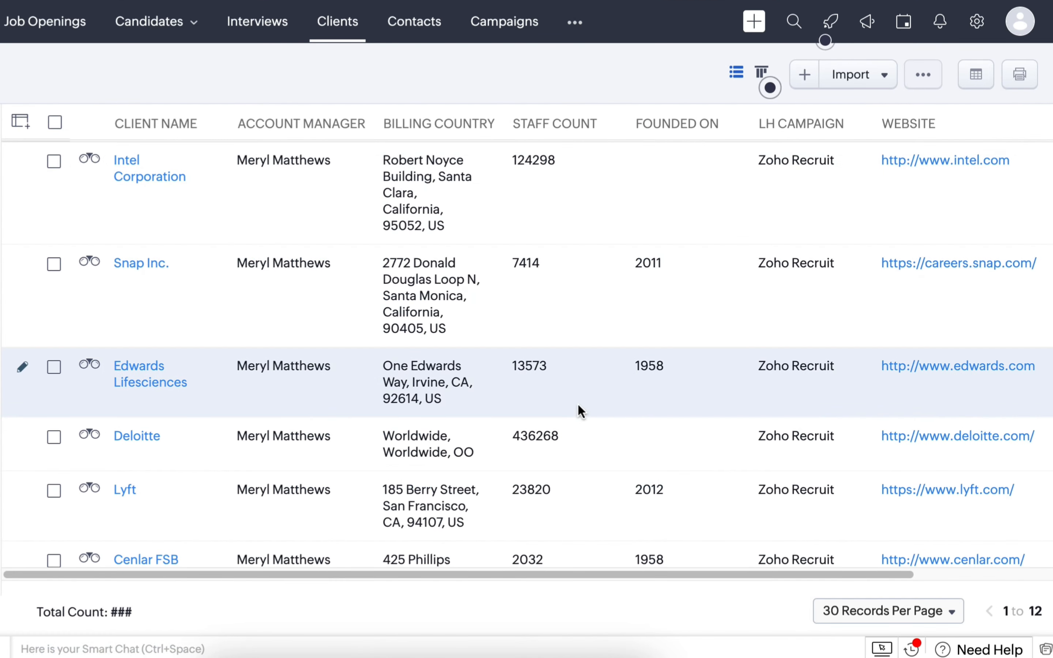
Step: Go through the Contacts field mappings in the Zoho Recruit custom settings and save them
scroll(578, 403, "down", 5)
scroll(577, 403, "down", 3)
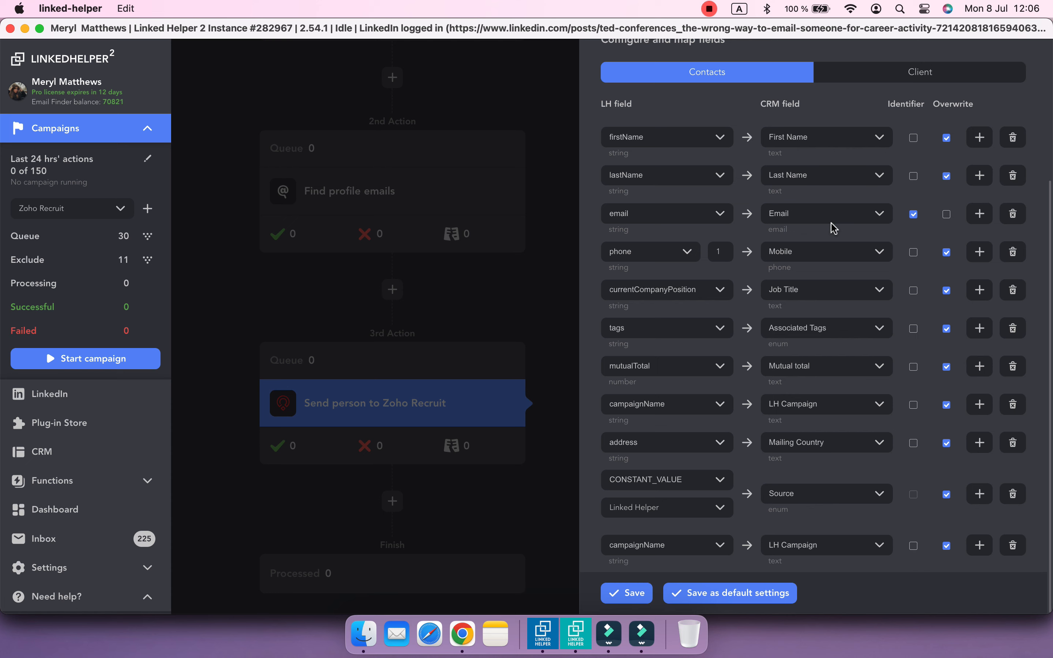
left_click(627, 593)
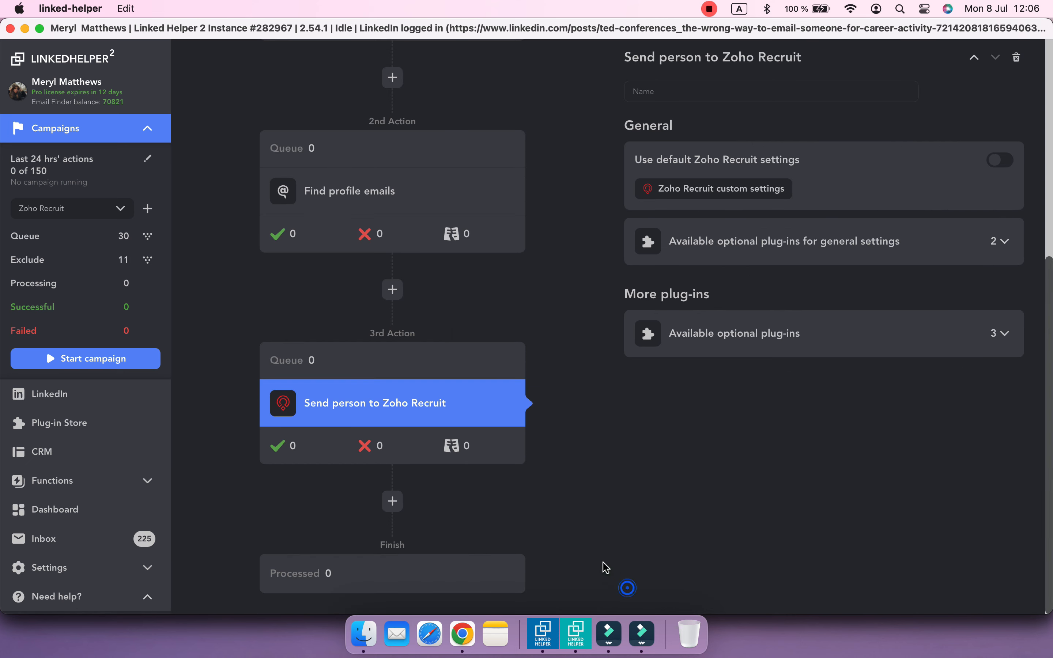
Step: Switch to Zoho Recruit in Chrome and open the layout editor of the Contacts module from Setup
left_click(463, 633)
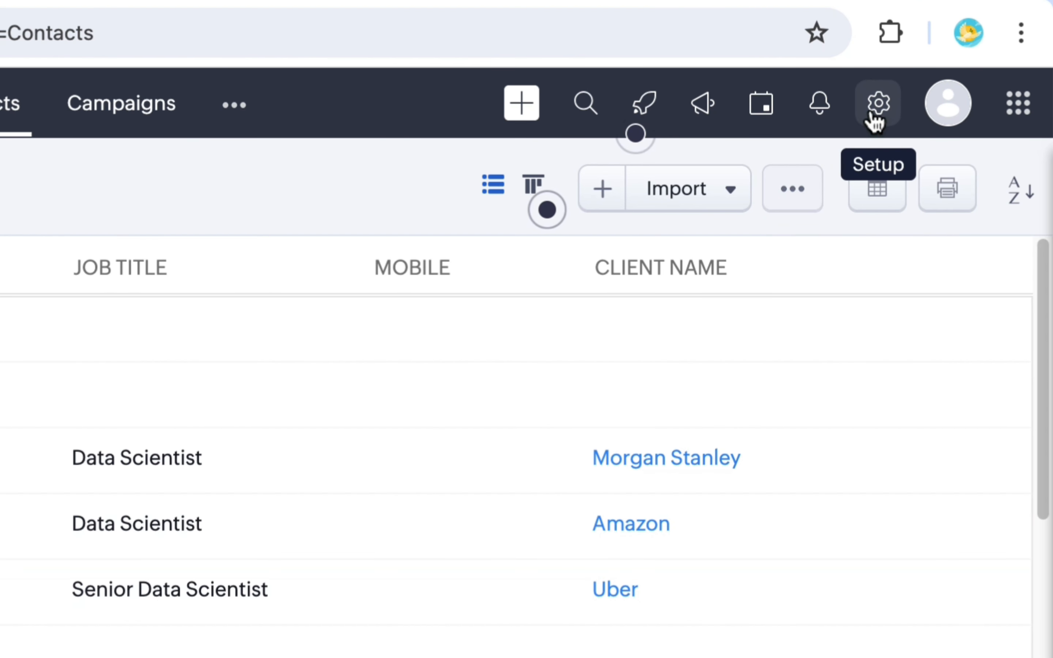
left_click(876, 116)
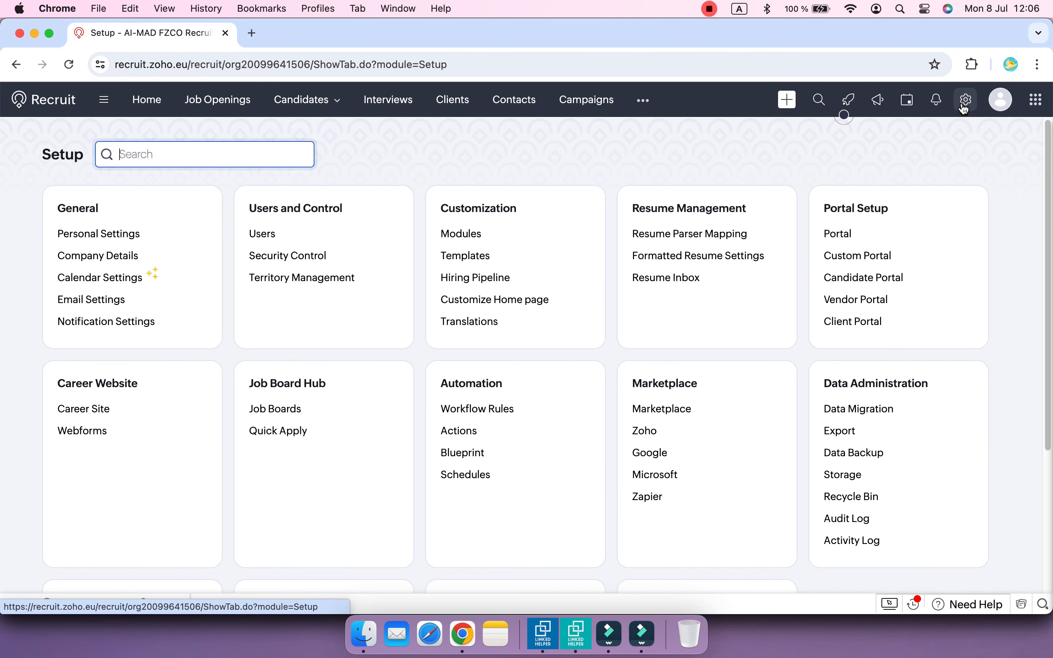
left_click(474, 234)
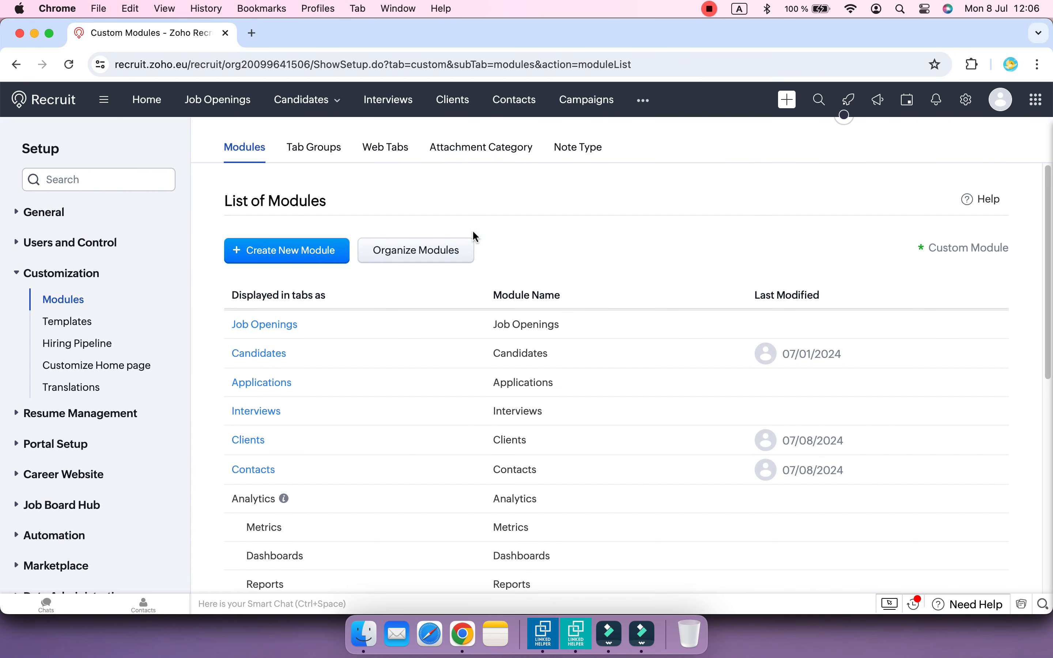
left_click(263, 469)
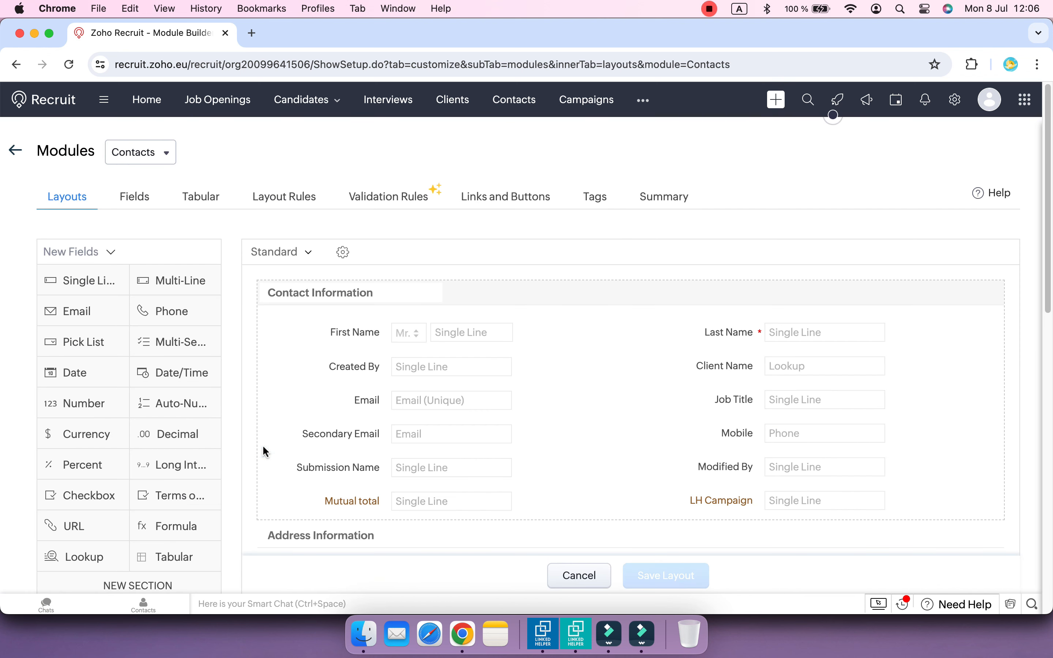
Step: Add a single-line field named "LH member ID" to the Contact Information section below Mutual total
scroll(263, 447, "down", 5)
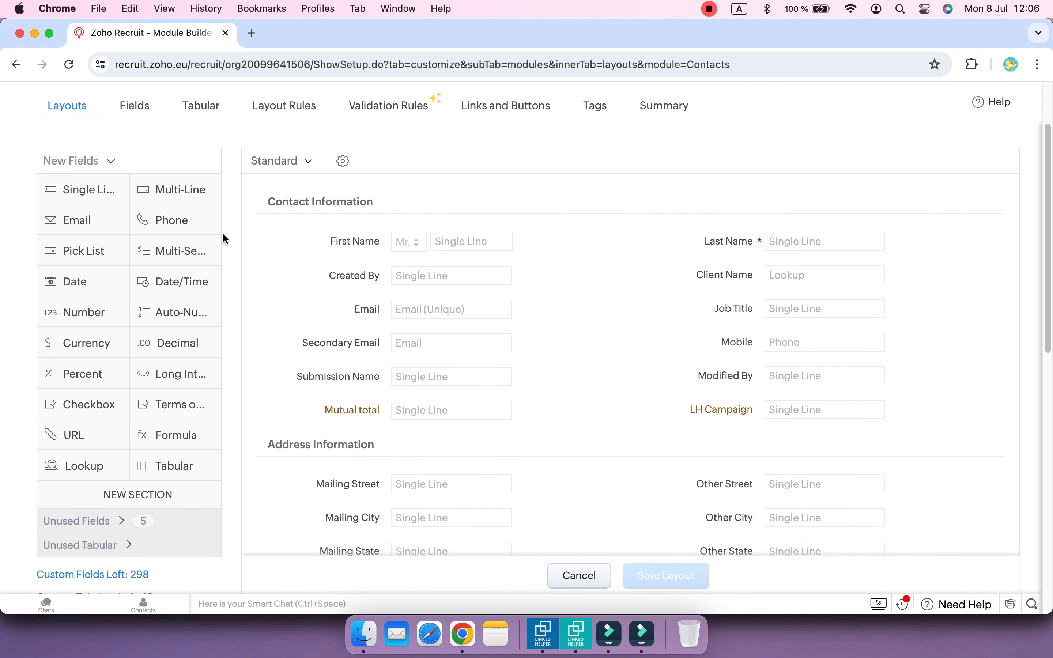
left_click_drag(103, 190, 357, 450)
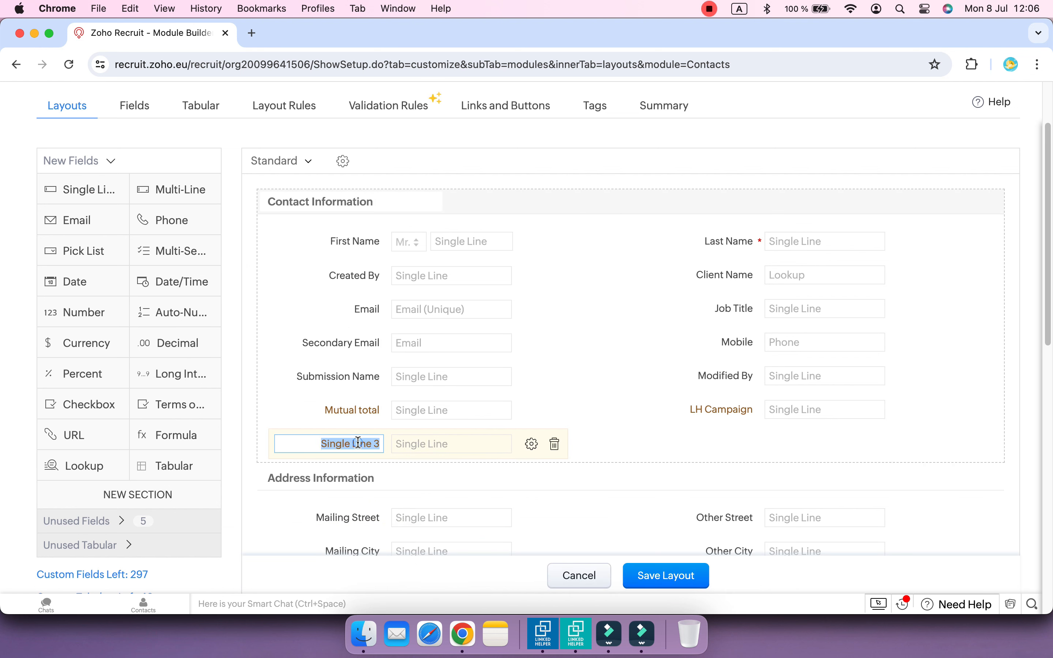
type("LH ")
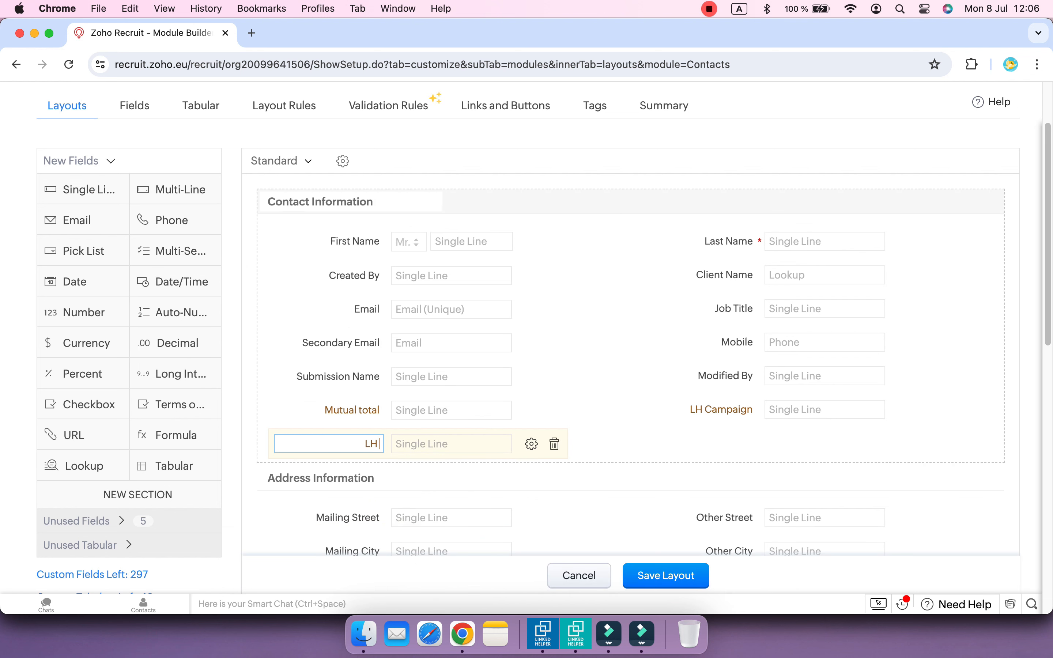
type("member ID")
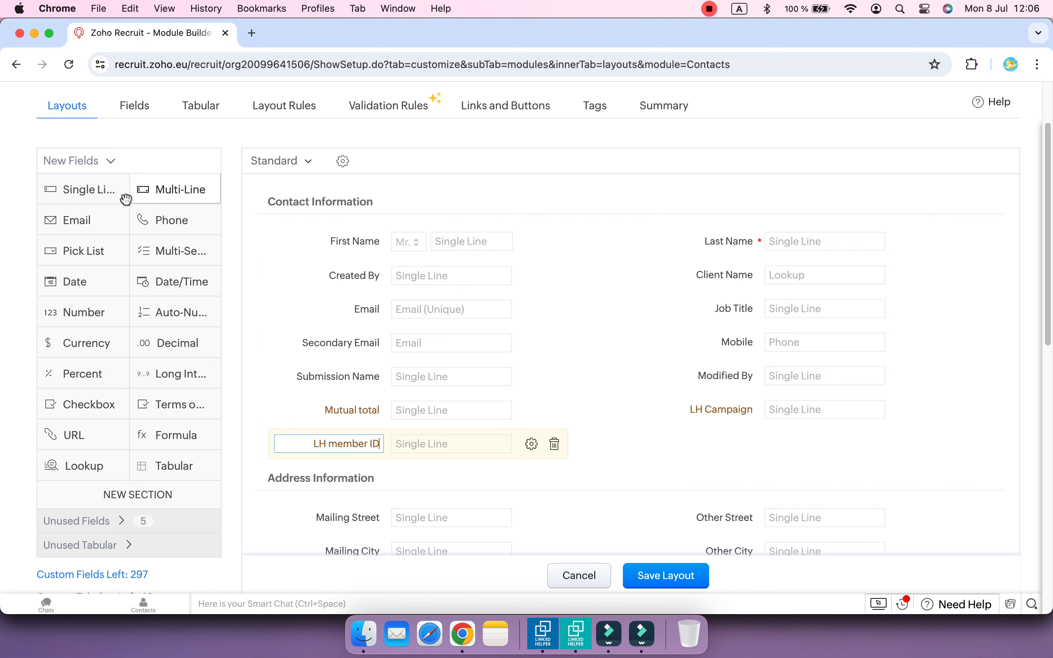
Step: Add a single-line field named "LH public ID" to the Contact Information section below LH Campaign and save the layout
left_click_drag(85, 190, 761, 460)
triple_click(746, 442)
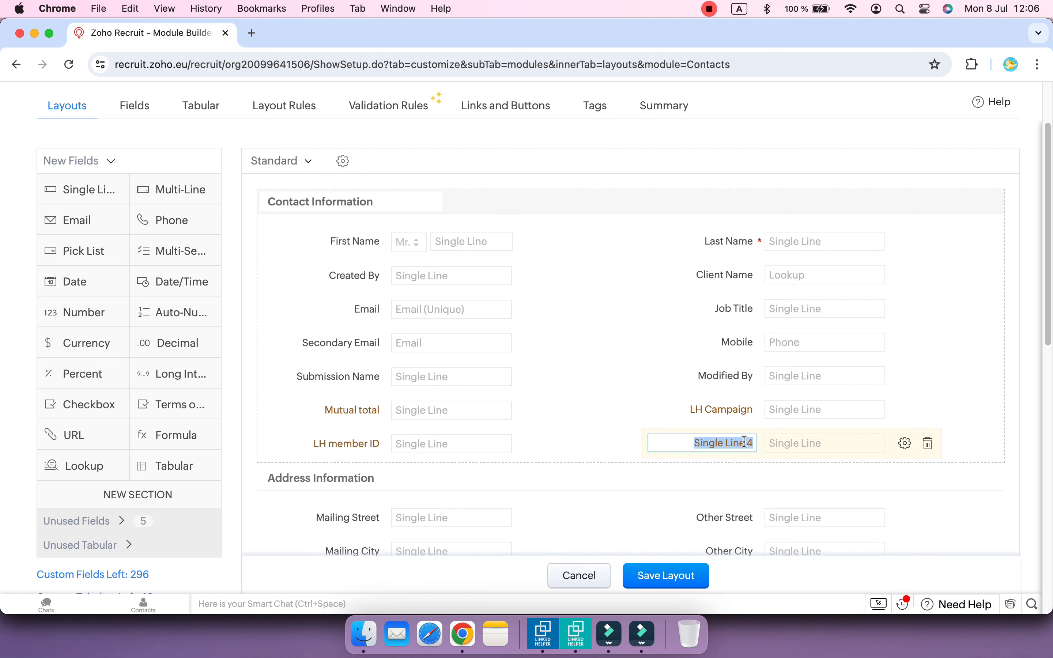
type("LH p")
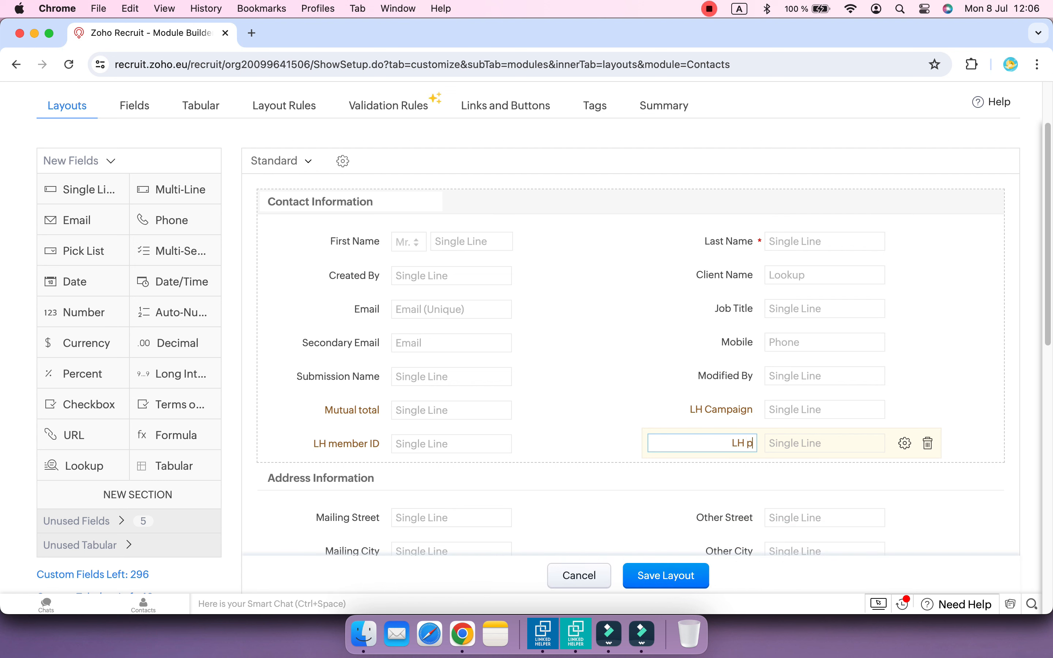
type("ublic ID")
left_click(647, 580)
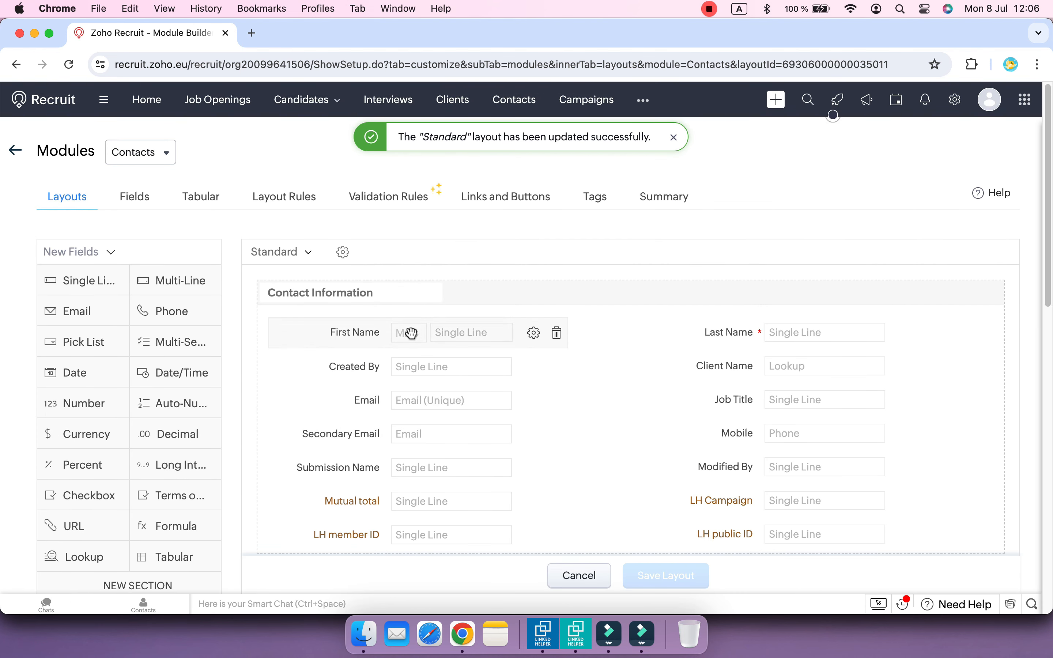
Step: Switch to the Clients module layout and add a single-line field named "LH public ID" to Client Information below LH Campaign
left_click(126, 163)
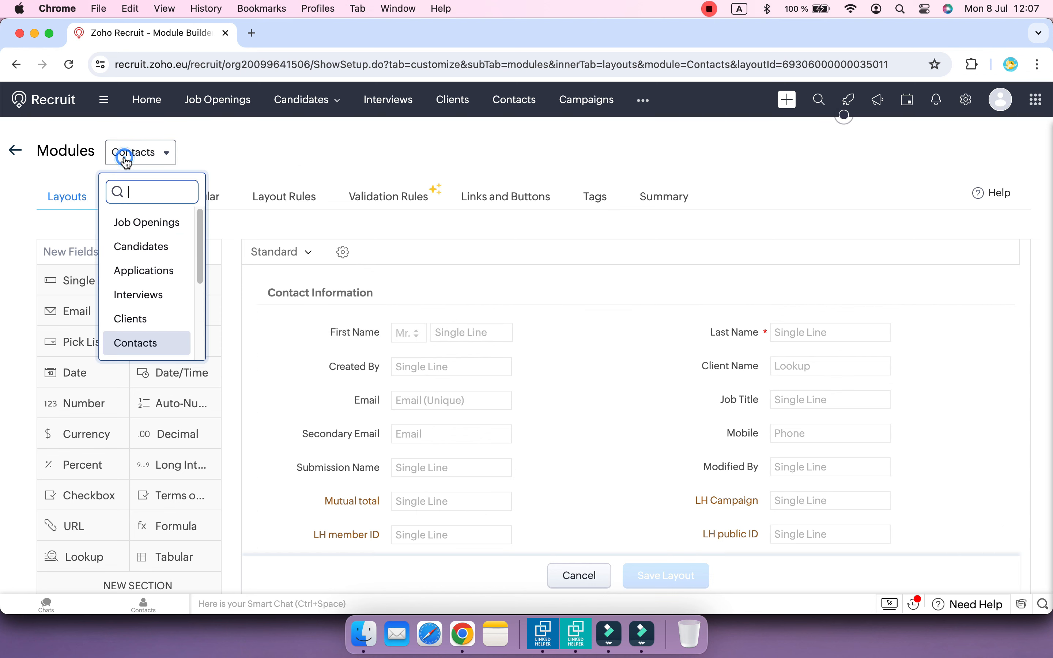
left_click(168, 315)
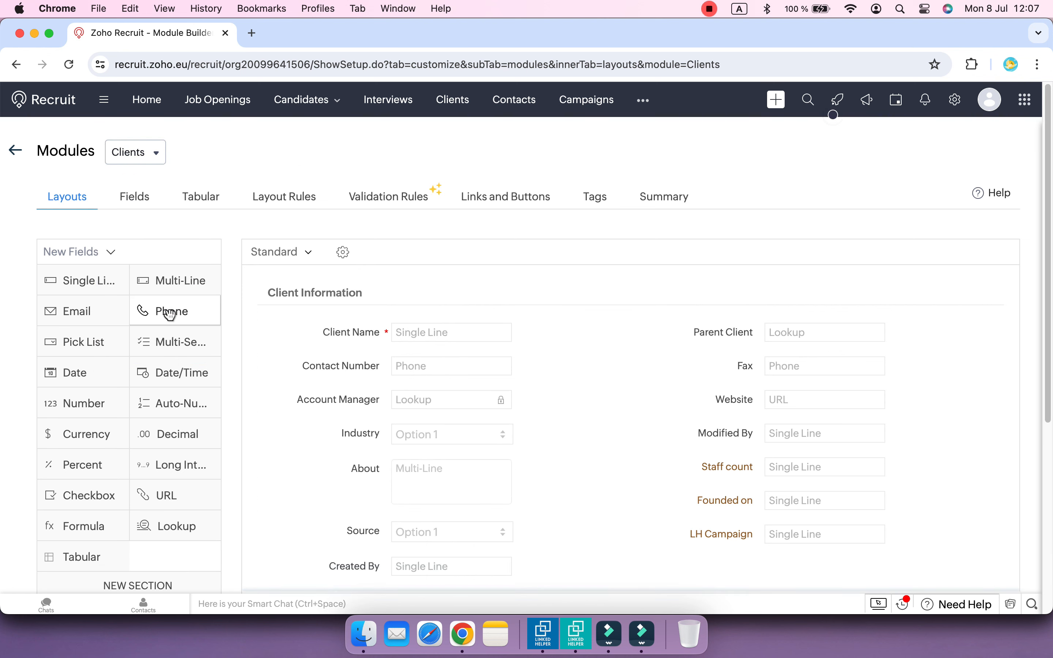
scroll(672, 403, "down", 3)
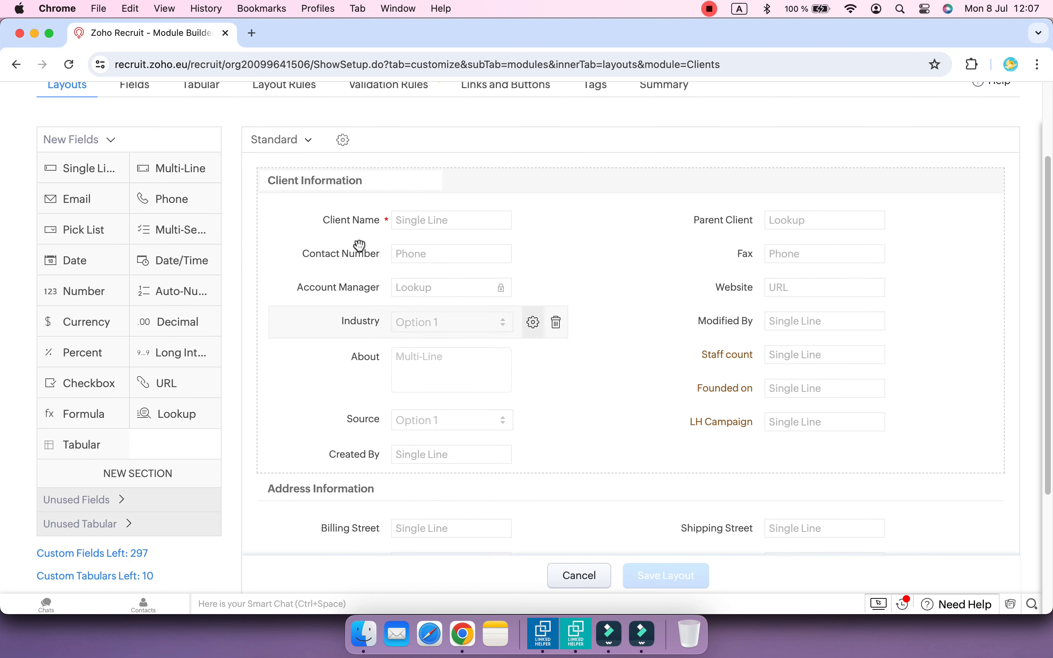
left_click_drag(85, 169, 729, 442)
type("LH public ID")
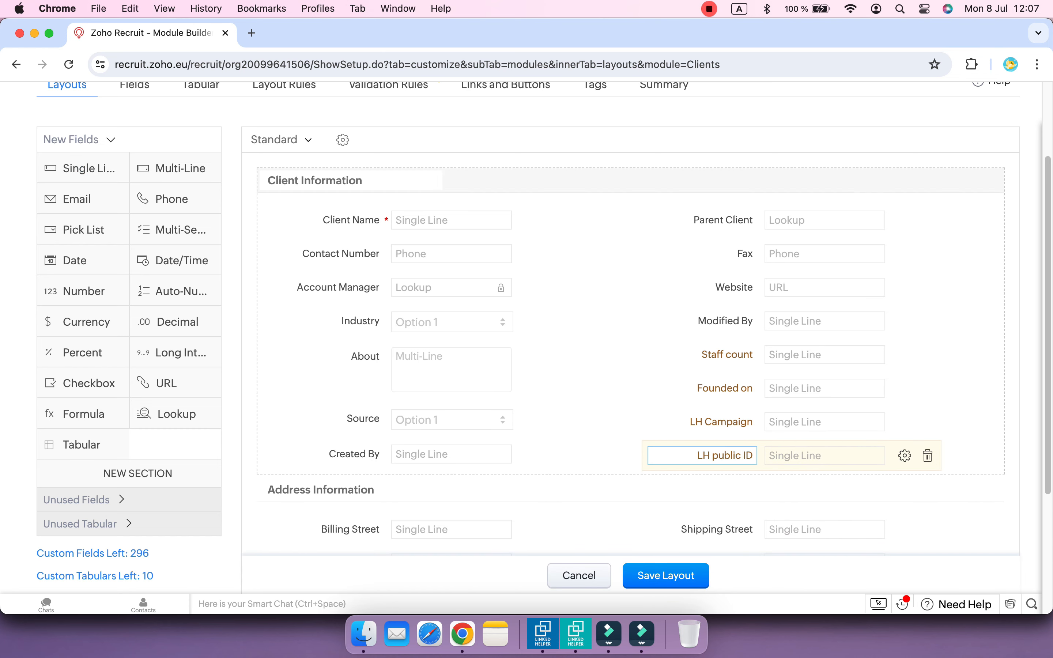
Step: Add a single-line field named "LH company ID" below LH public ID in Client Information and save the layout
left_click_drag(85, 169, 733, 489)
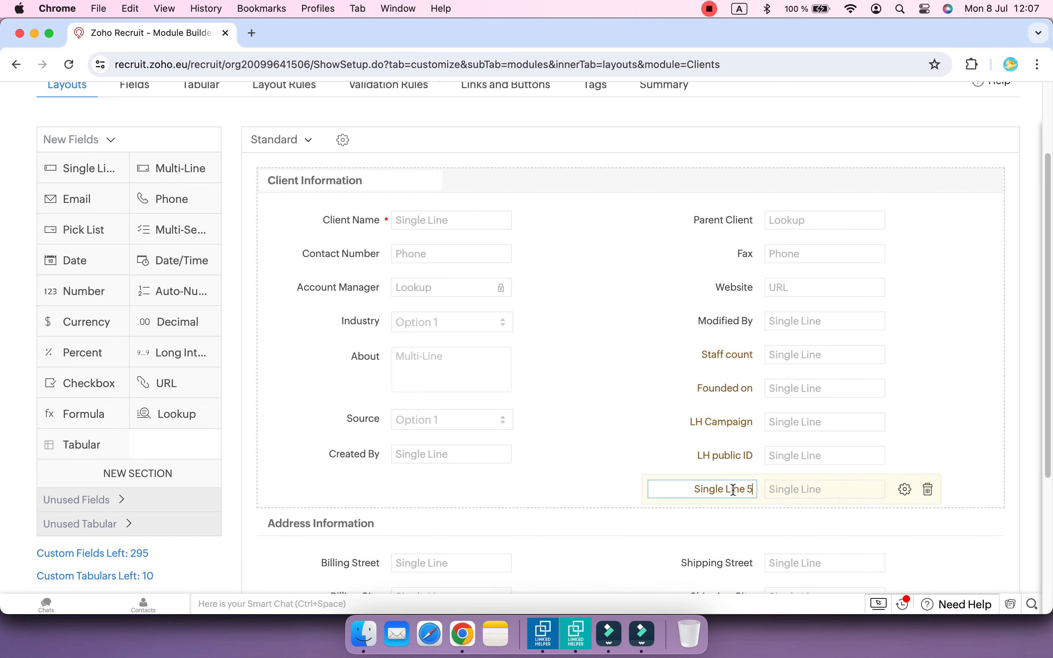
type("LH company ID")
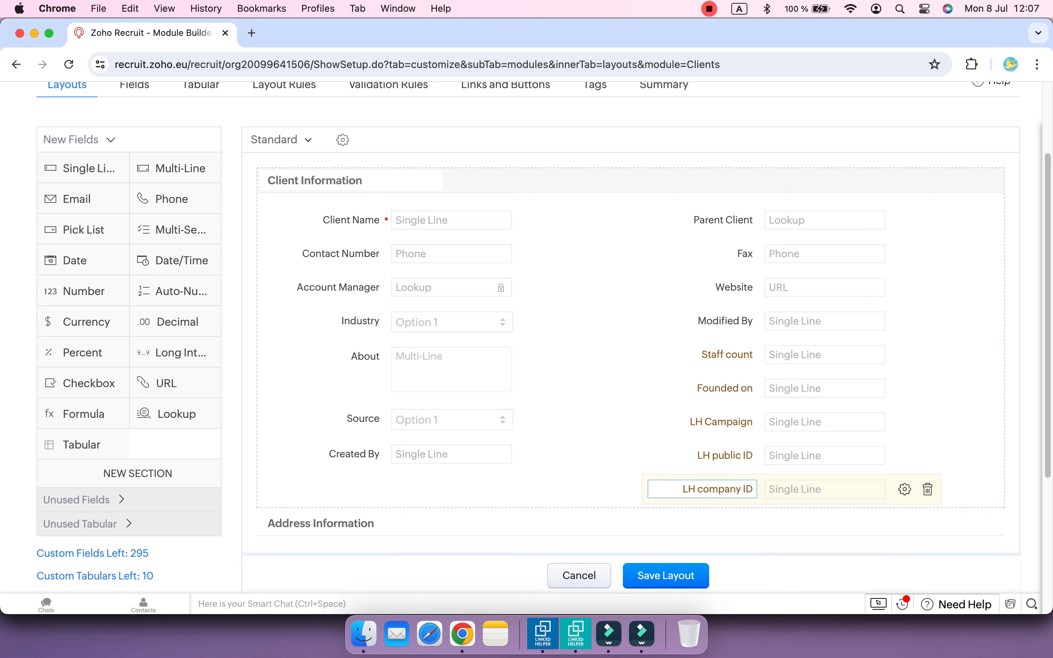
left_click(665, 580)
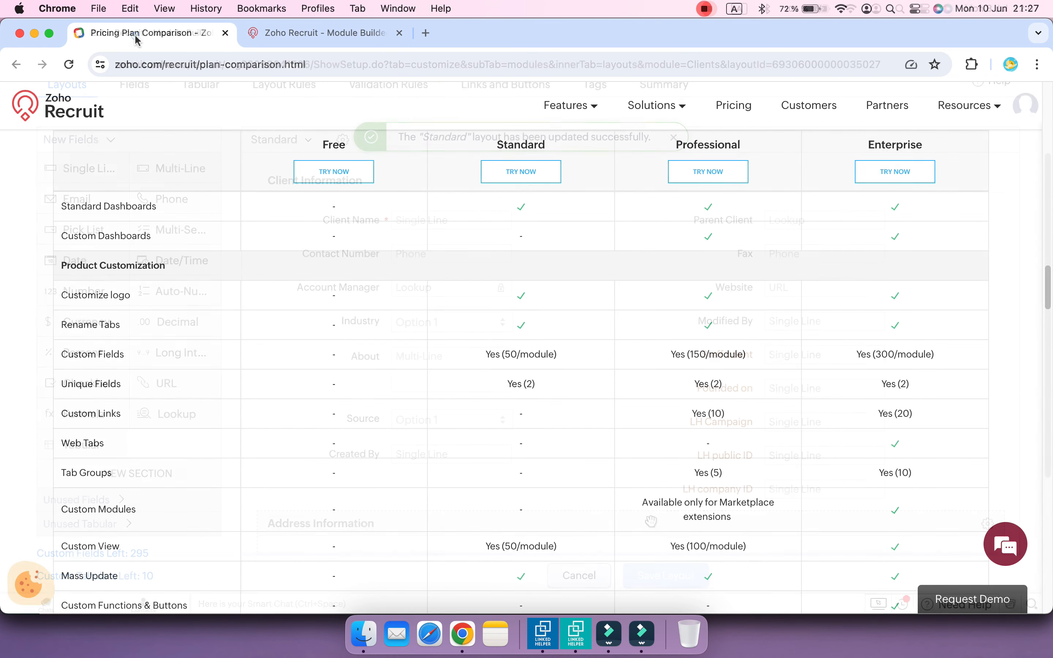
left_click(136, 38)
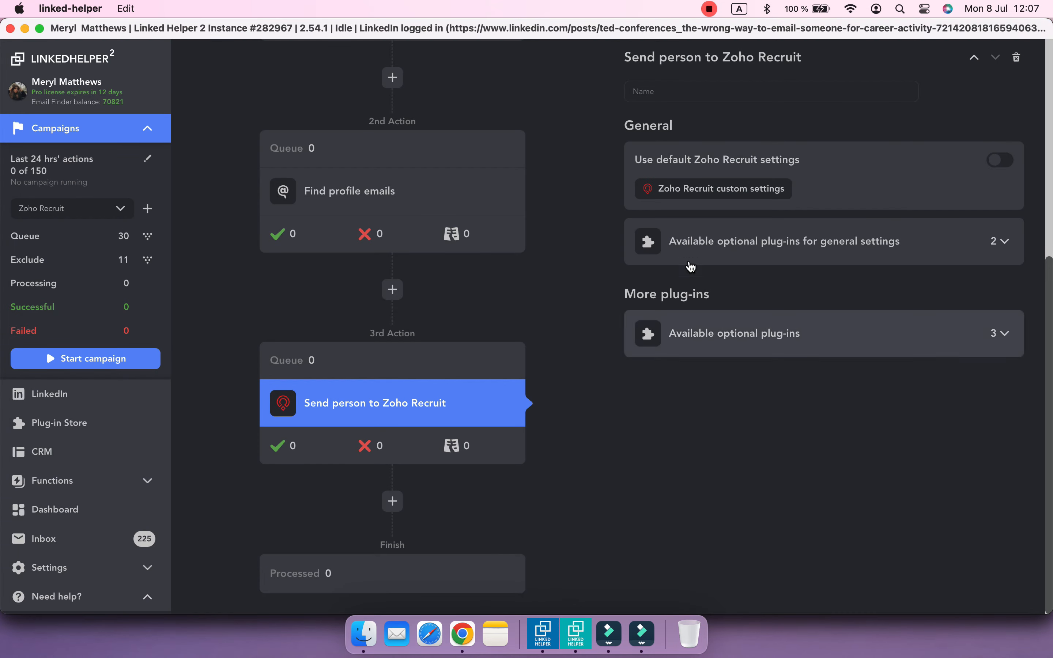
Step: In Linked Helper's Zoho Recruit custom settings, add a Contacts mapping from memberId to LH member ID and mark it as an identifier
left_click(723, 191)
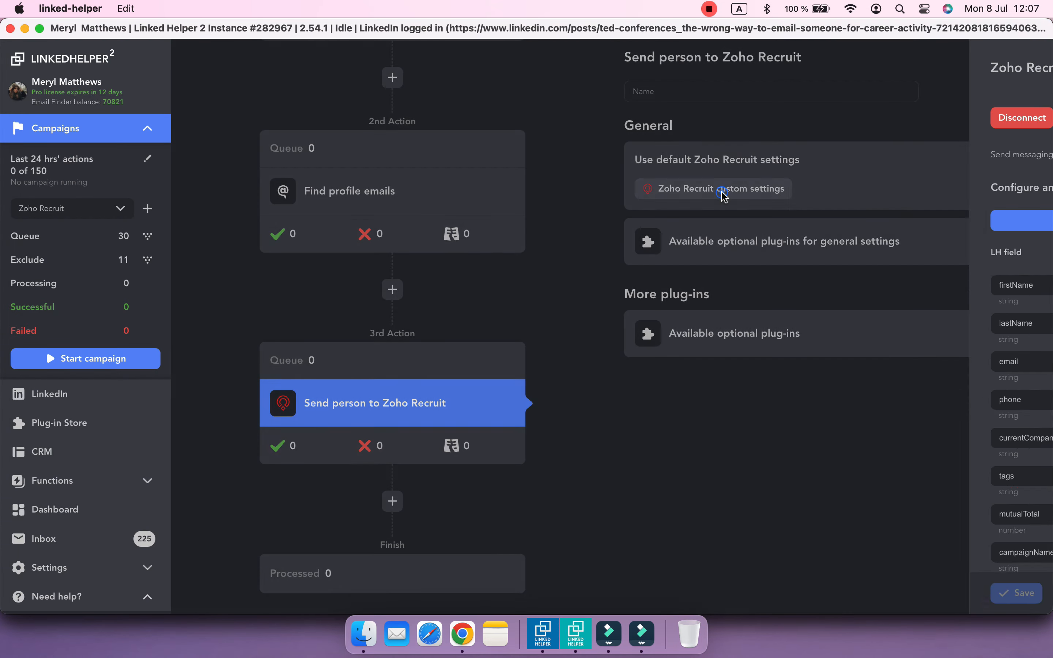
scroll(957, 484, "down", 5)
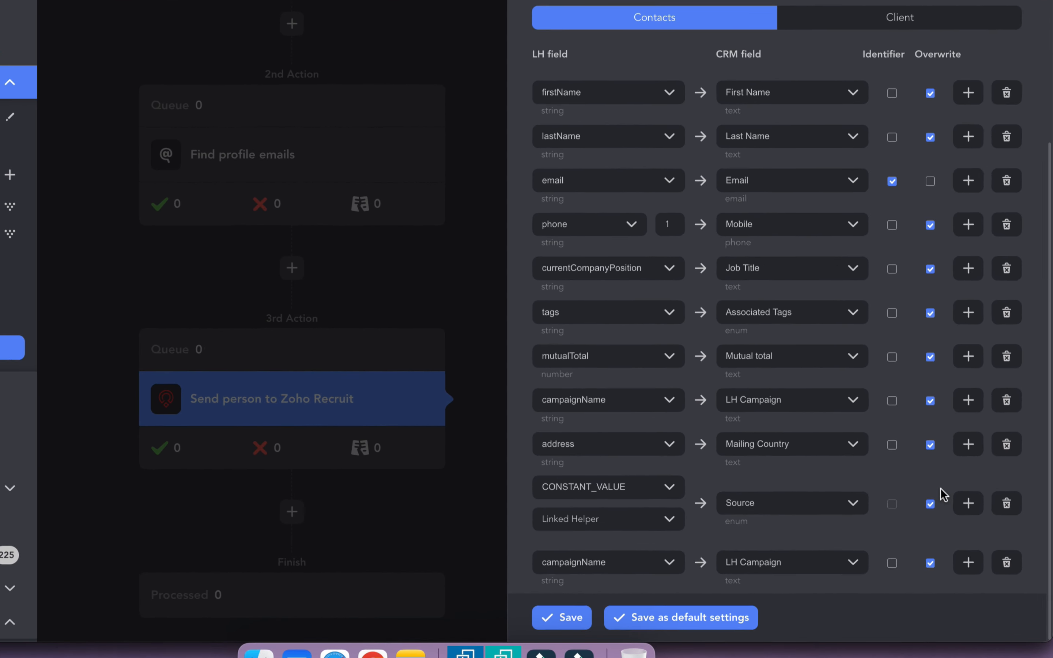
left_click(981, 547)
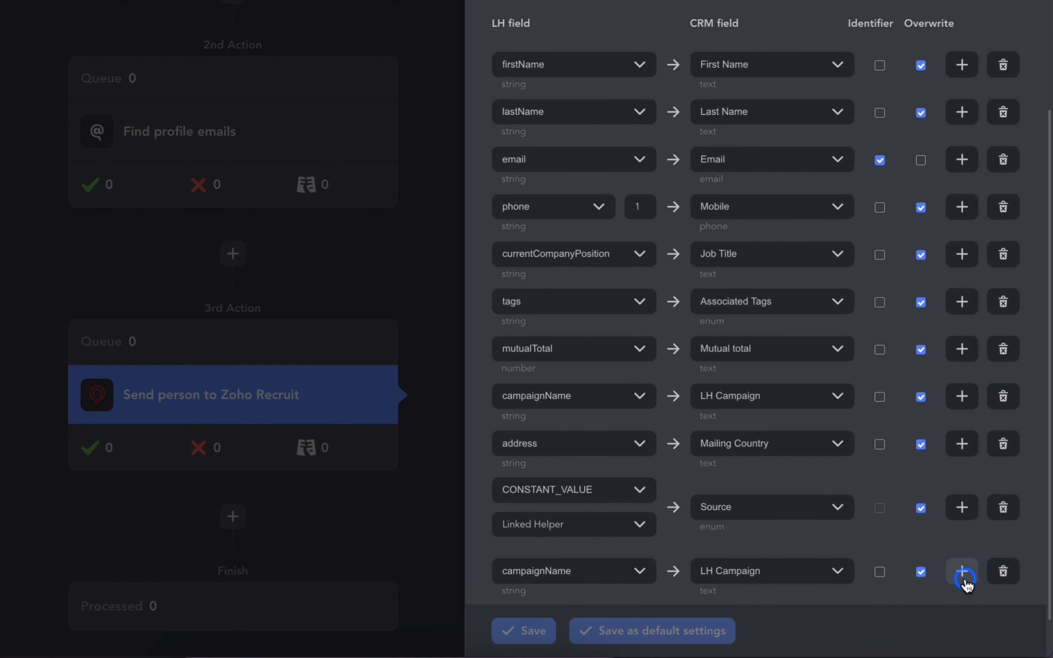
left_click(551, 571)
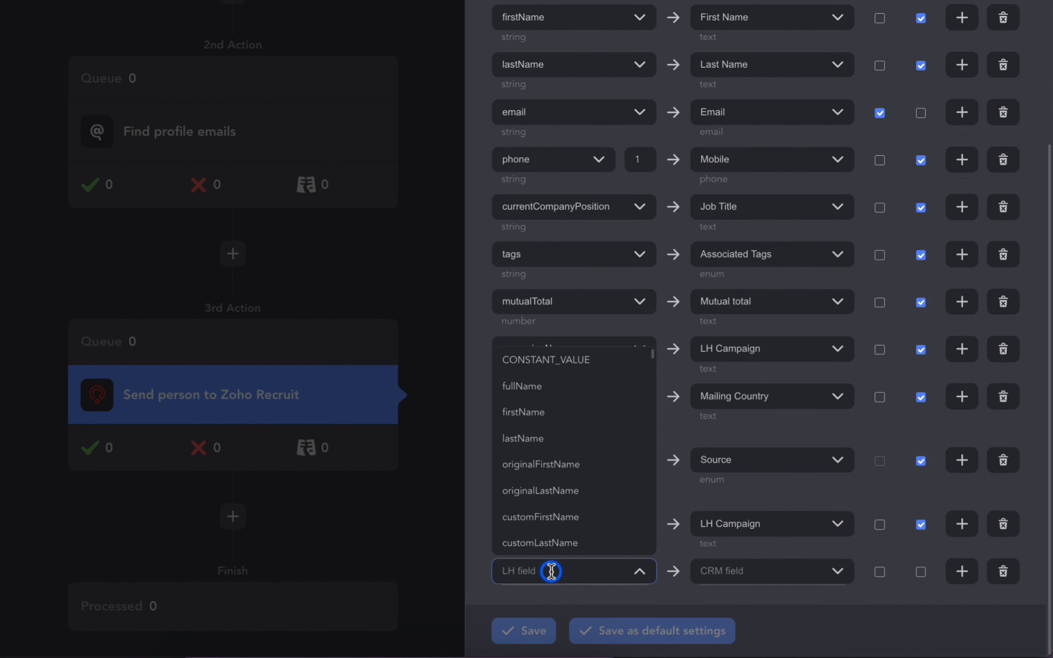
type("memb")
left_click(519, 464)
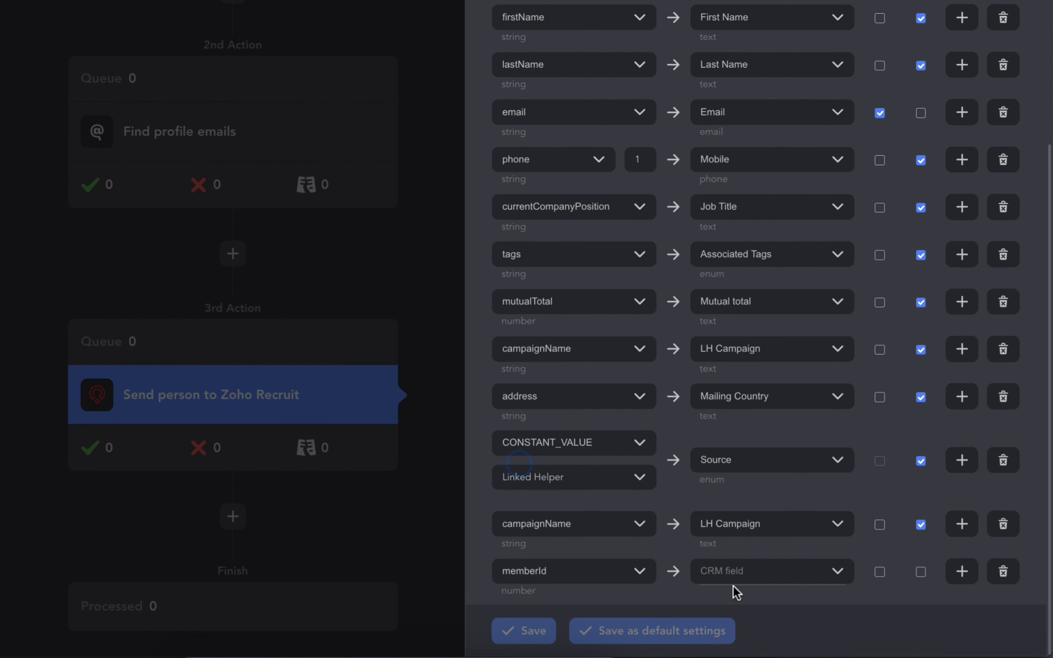
left_click(736, 583)
type("mem")
left_click(745, 596)
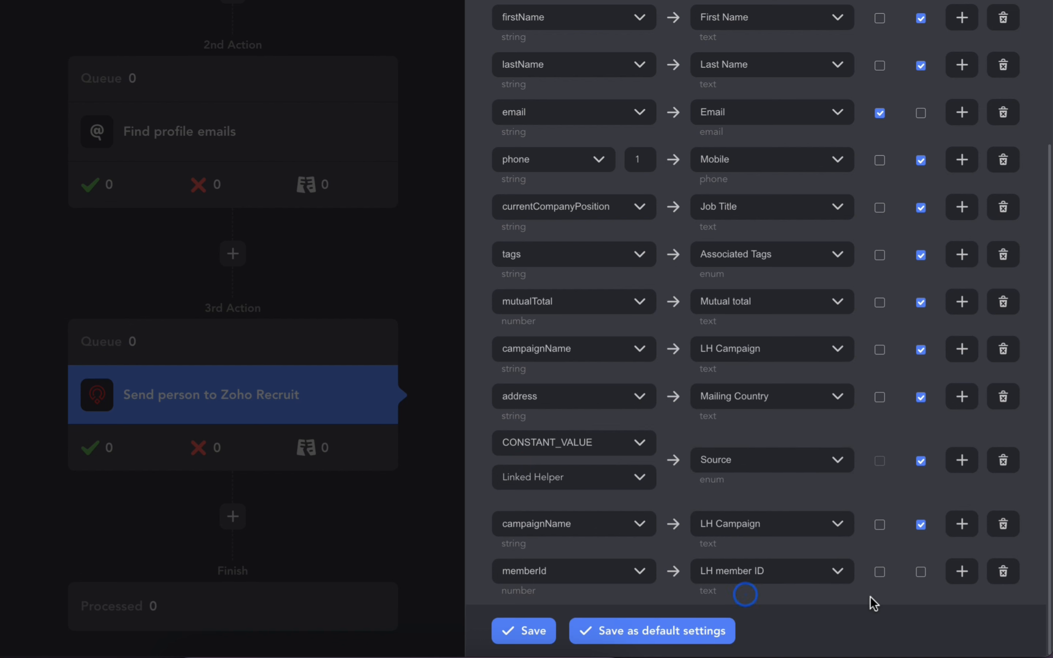
left_click(879, 573)
Step: Add another Contacts mapping from publicId to LH public ID and mark it as an identifier
left_click(962, 572)
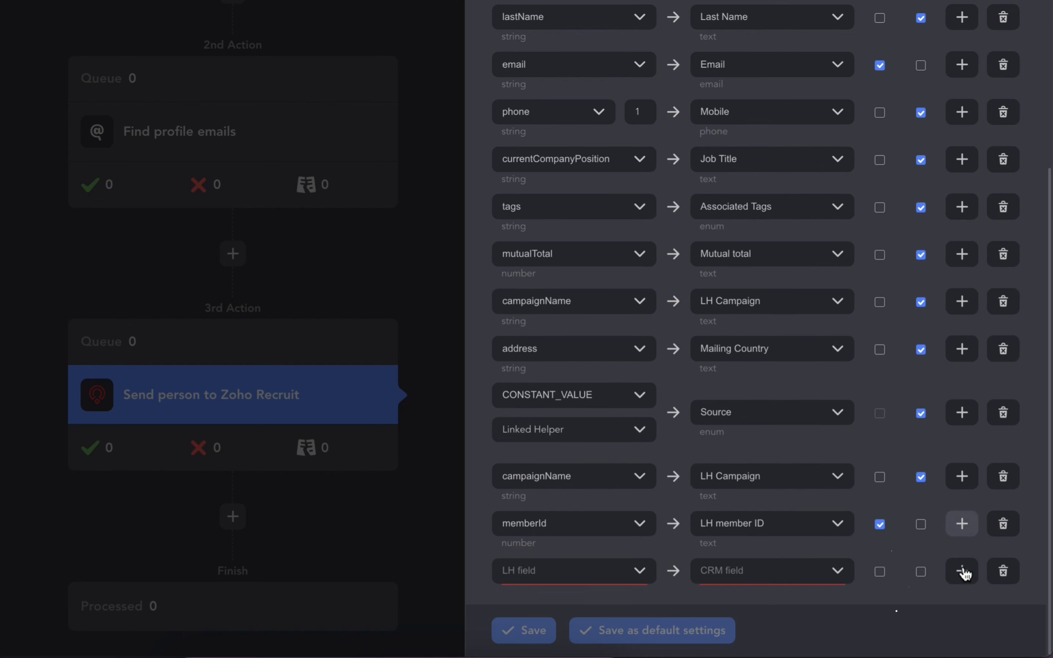
left_click(585, 566)
type("public")
left_click(630, 599)
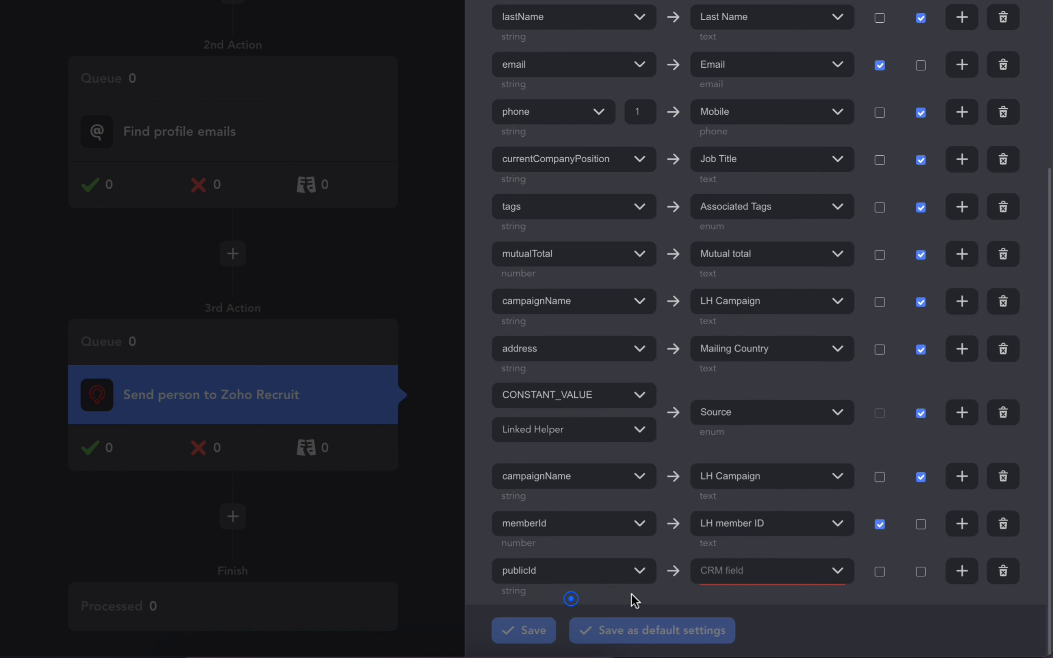
left_click(730, 575)
type("public")
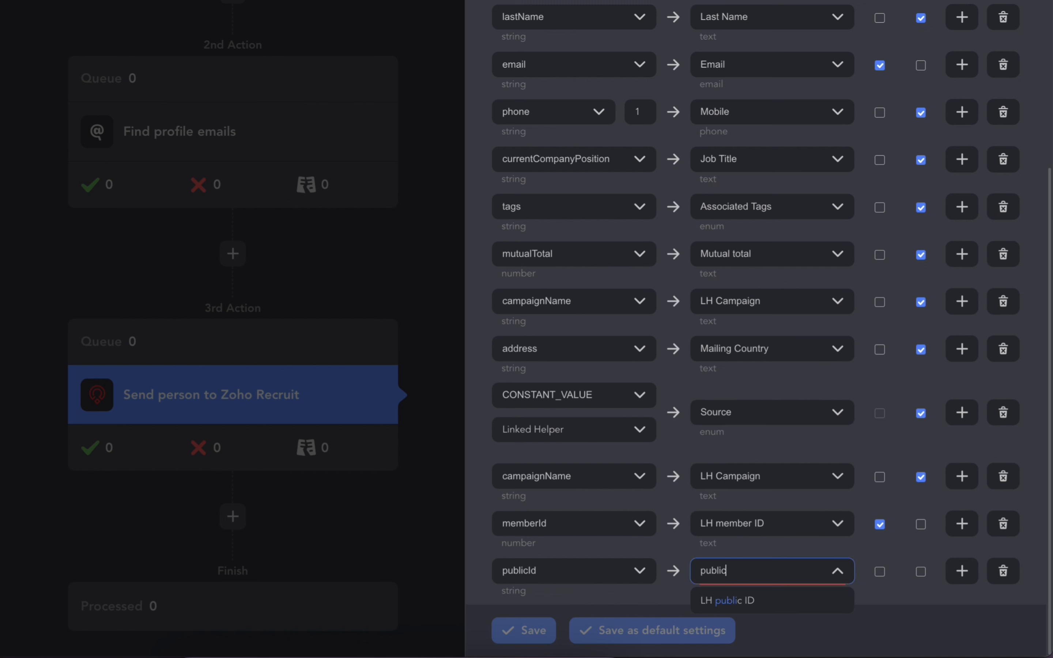
left_click(728, 600)
left_click(880, 573)
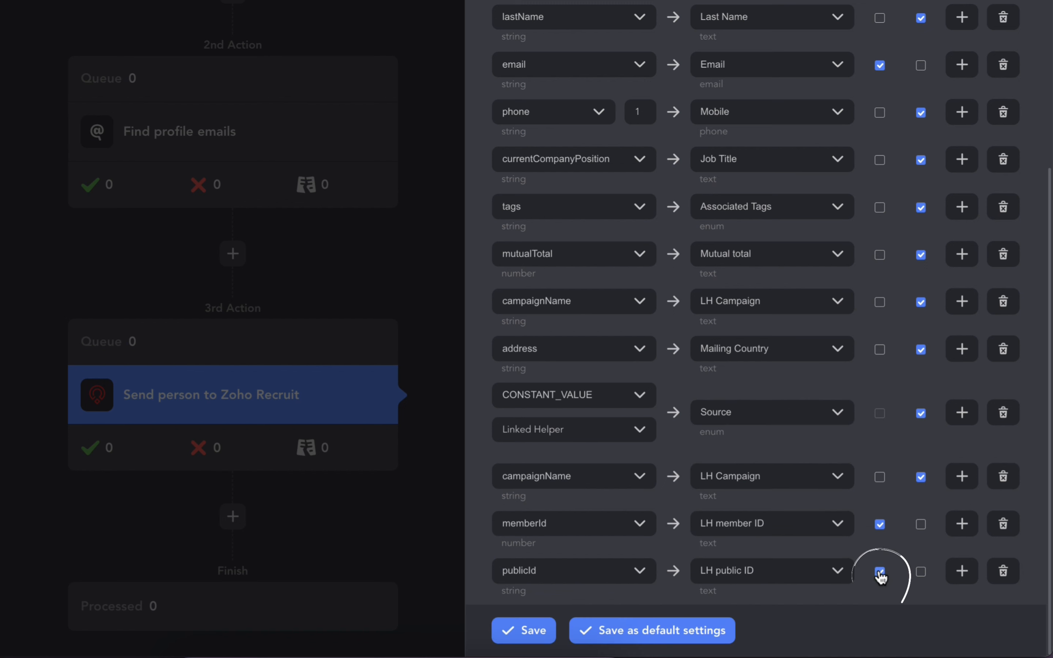
Step: Add a Client mapping from publicId to LH public ID below Source and mark it as an identifier
scroll(882, 577, "up", 8)
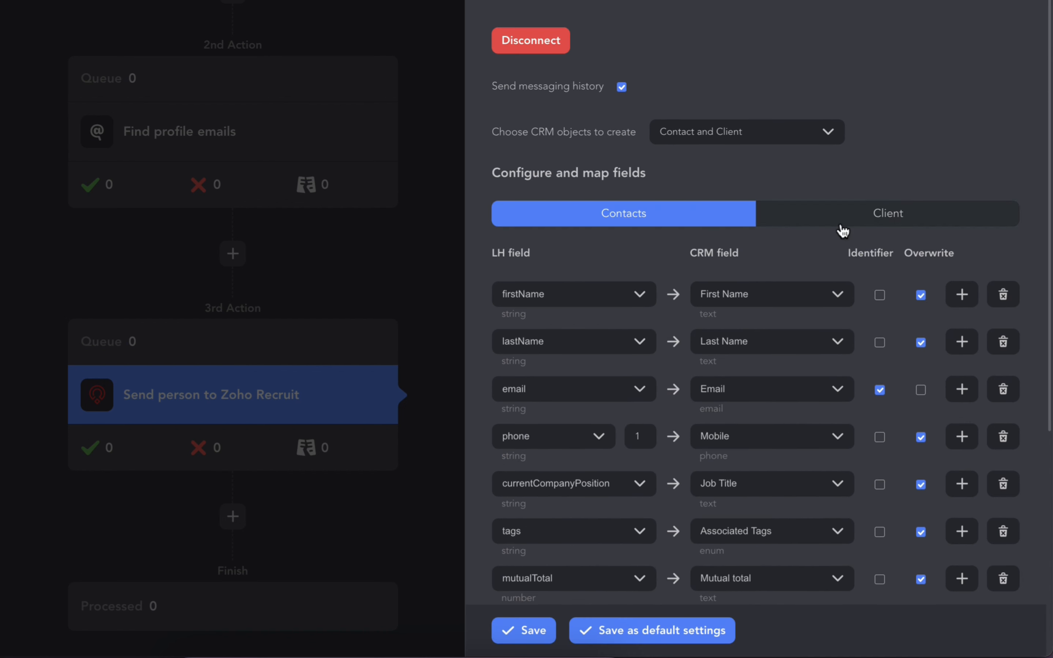
left_click(843, 230)
scroll(846, 318, "down", 2)
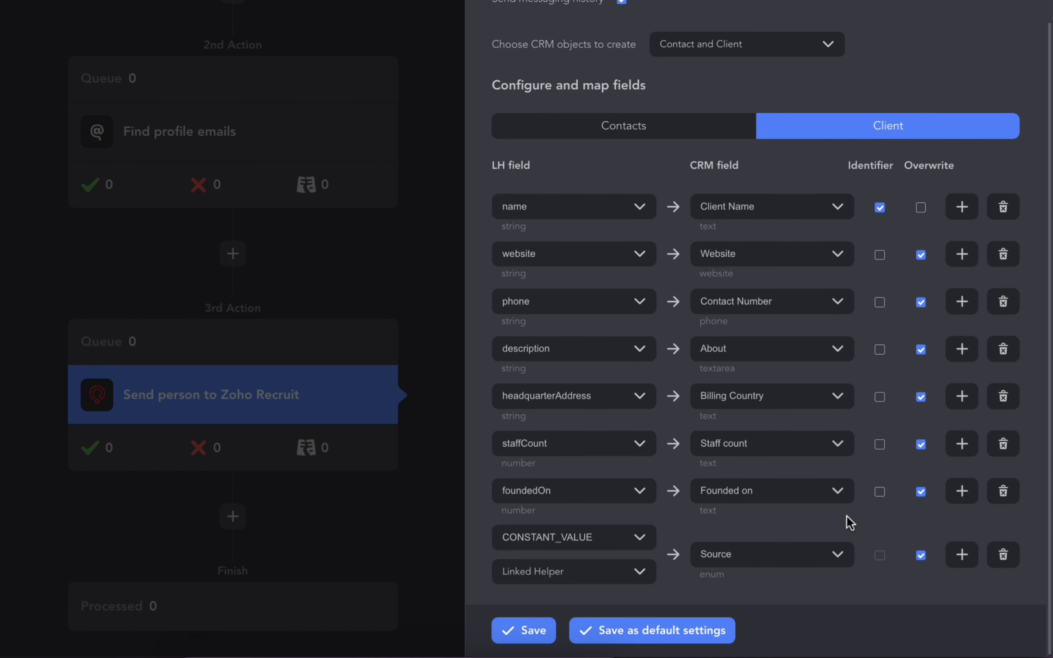
left_click(958, 556)
scroll(854, 592, "down", 1)
left_click(567, 572)
type("pub")
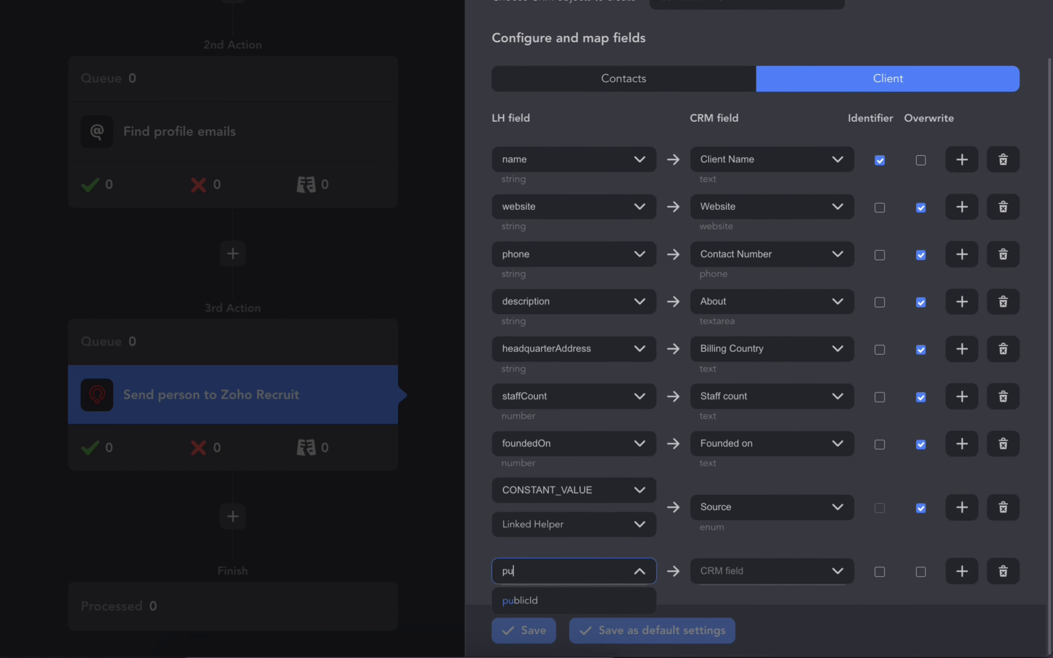
left_click(580, 597)
left_click(715, 572)
type("pub")
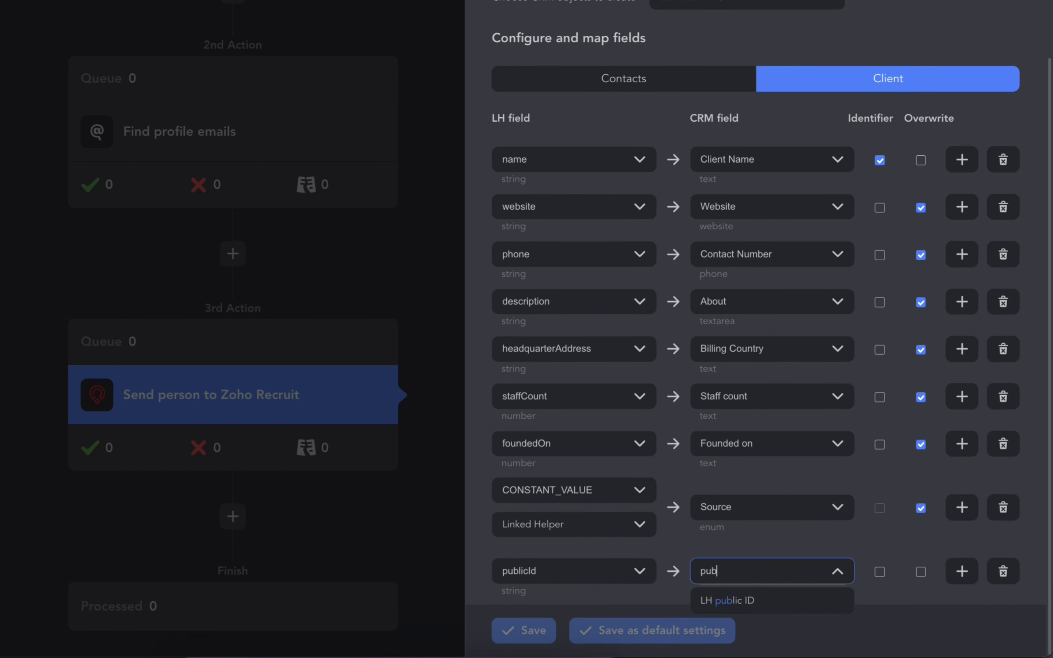
left_click(731, 599)
left_click(880, 571)
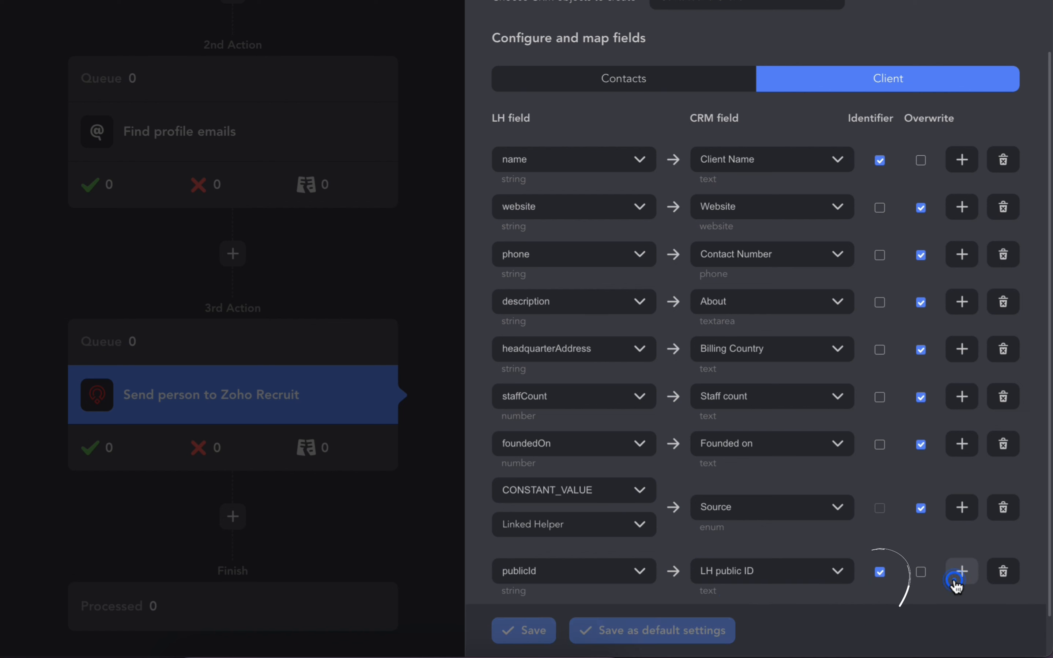
Step: Add another Client mapping from companyId to LH company ID and mark it as an identifier
left_click(960, 571)
scroll(604, 588, "down", 1)
left_click(592, 567)
type("comp")
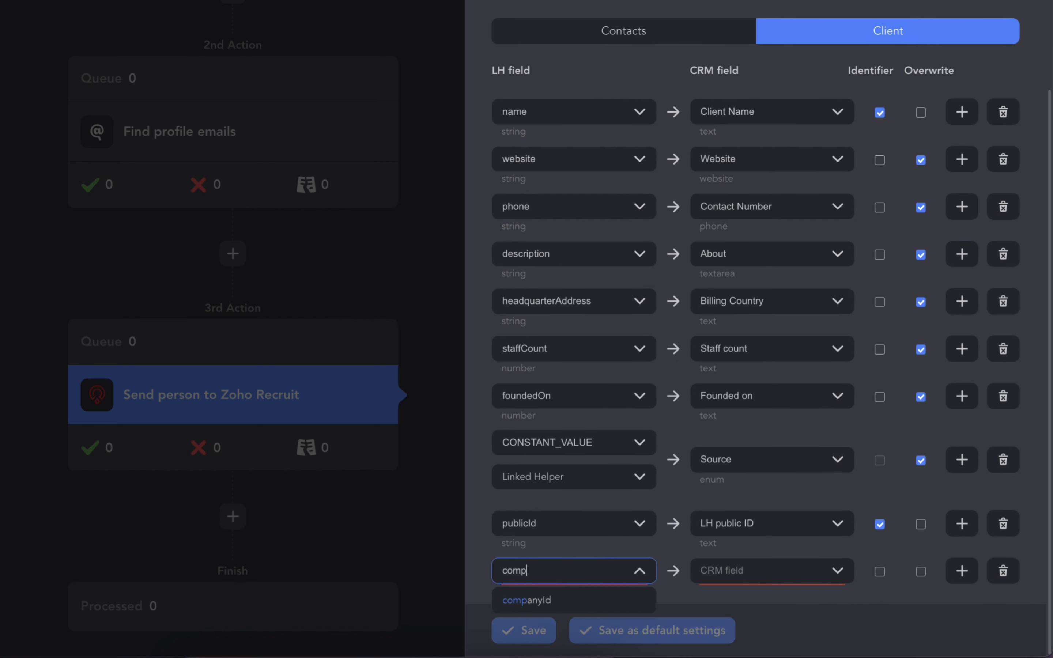
left_click(577, 603)
left_click(755, 570)
type("com")
left_click(768, 599)
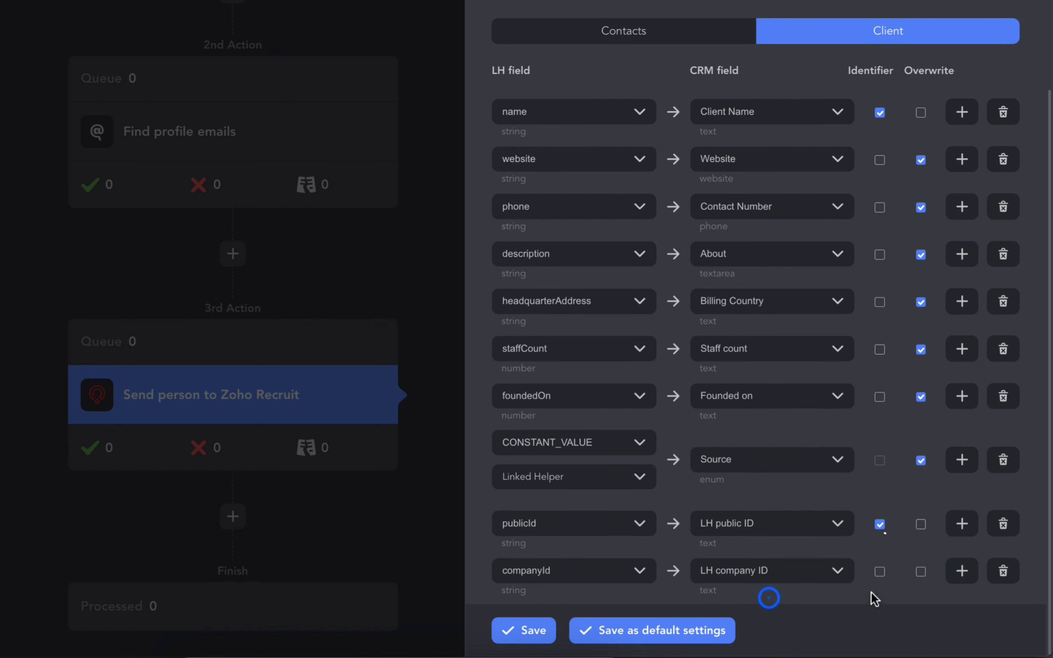
left_click(880, 572)
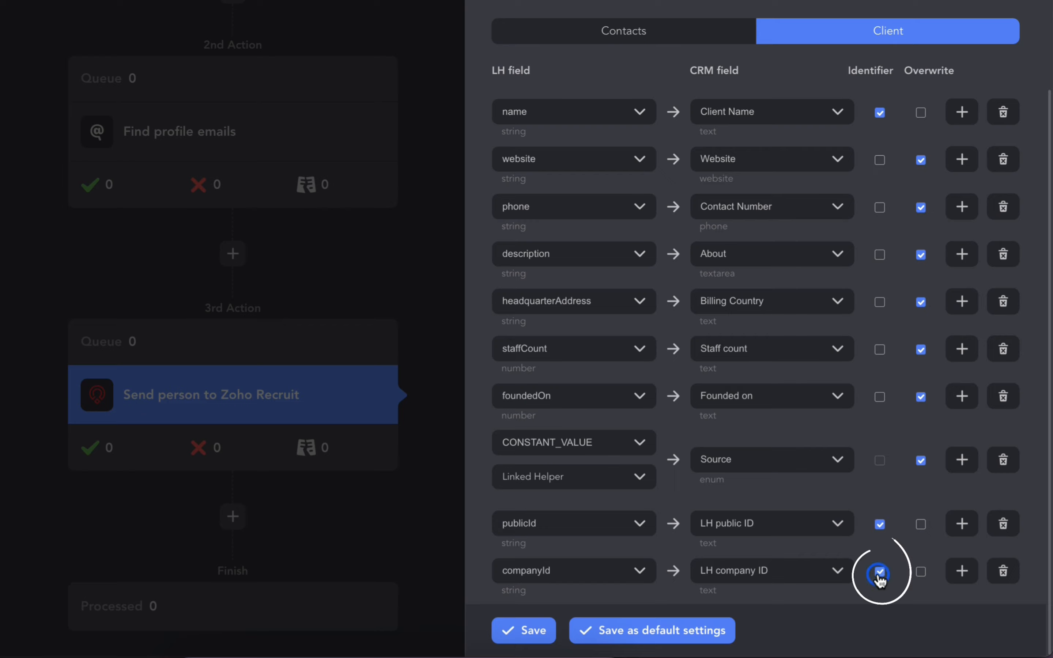
Step: Save the Zoho Recruit custom settings and start the campaign
left_click(525, 634)
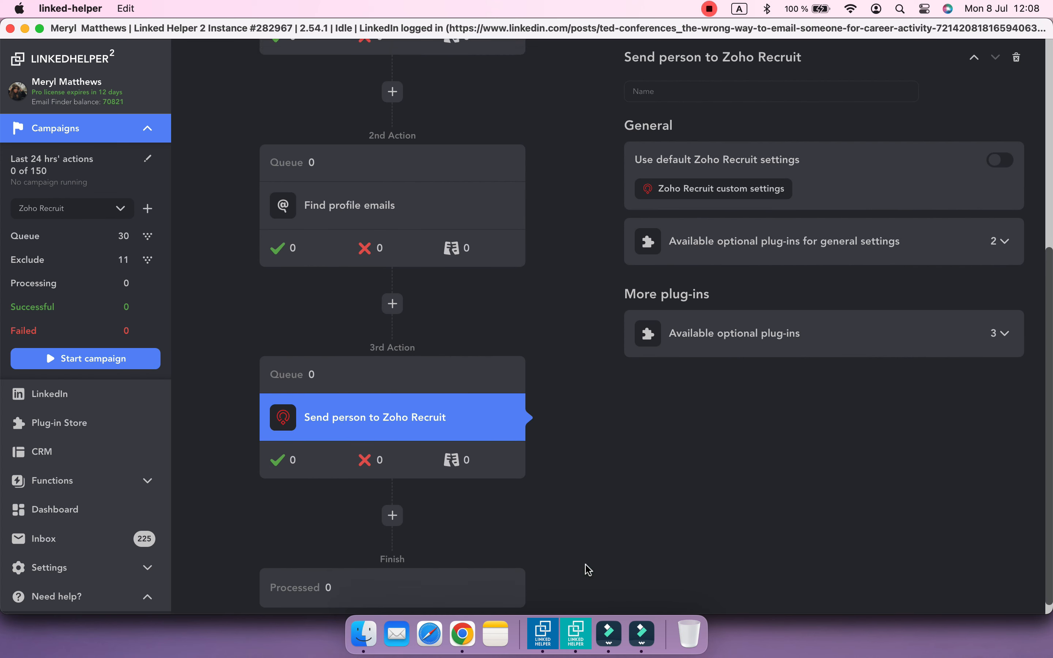
scroll(588, 570, "up", 8)
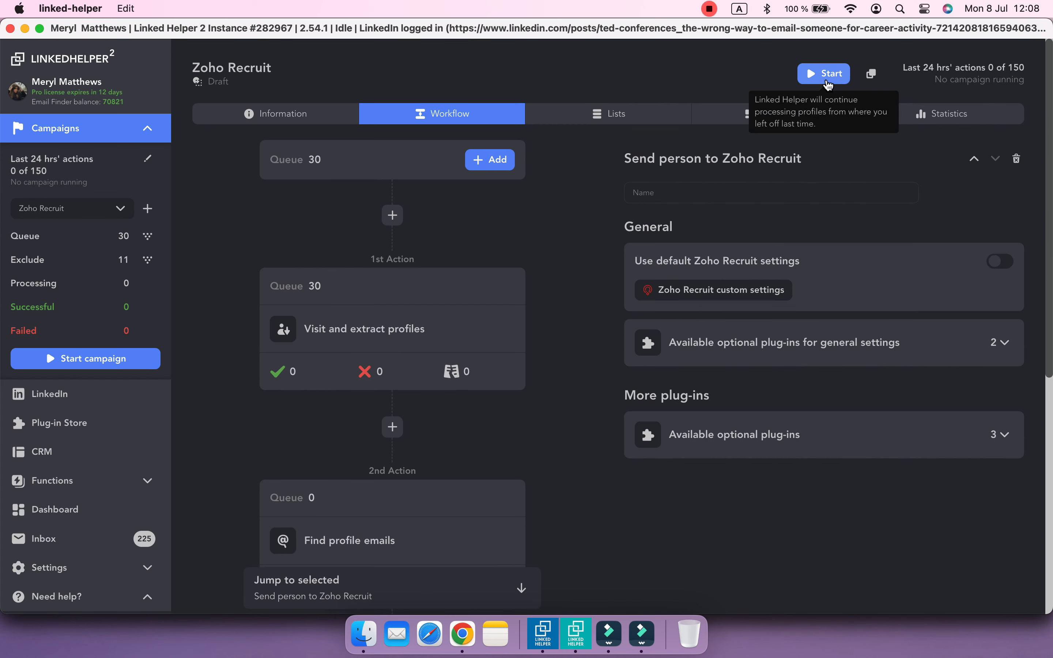
left_click(813, 84)
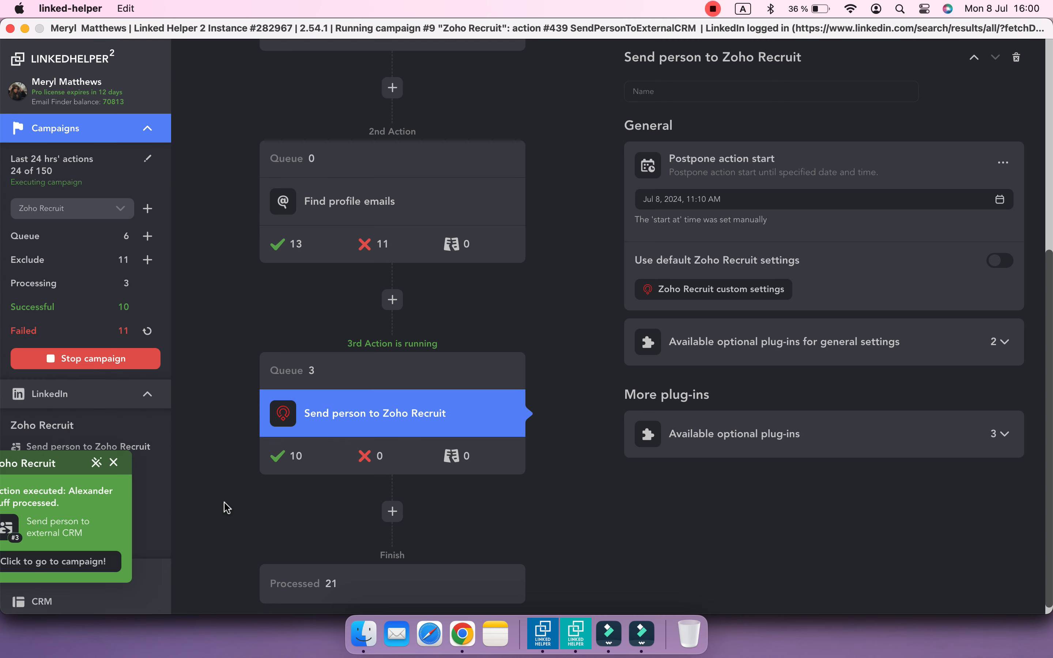
Step: Switch to Zoho Recruit in Chrome, reload the Contacts list and review the contacts transferred from Linked Helper
left_click(462, 635)
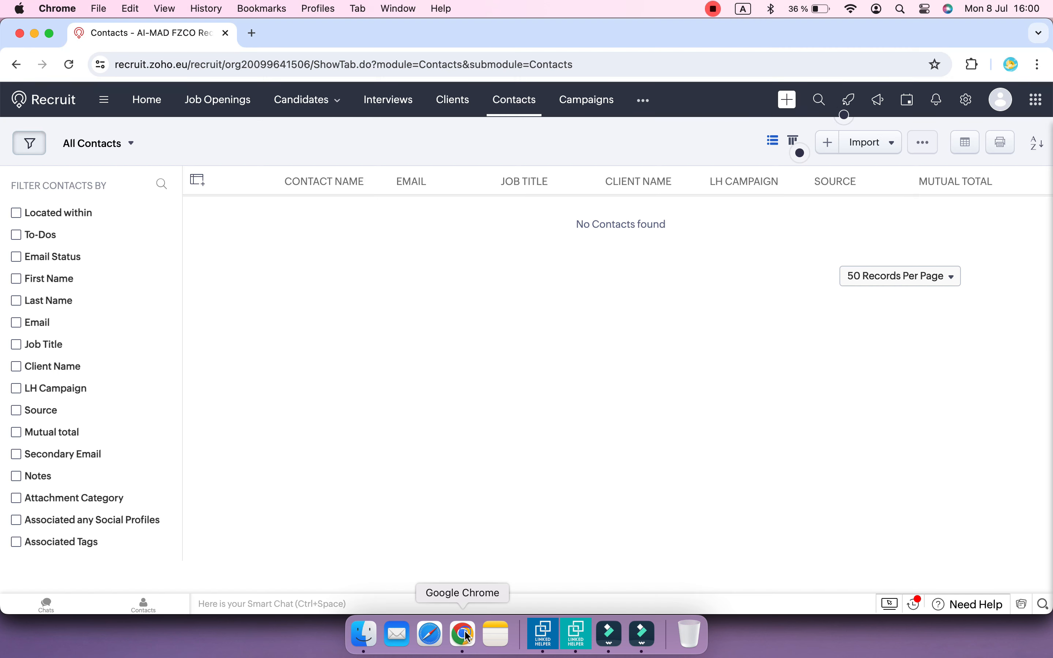
left_click(70, 65)
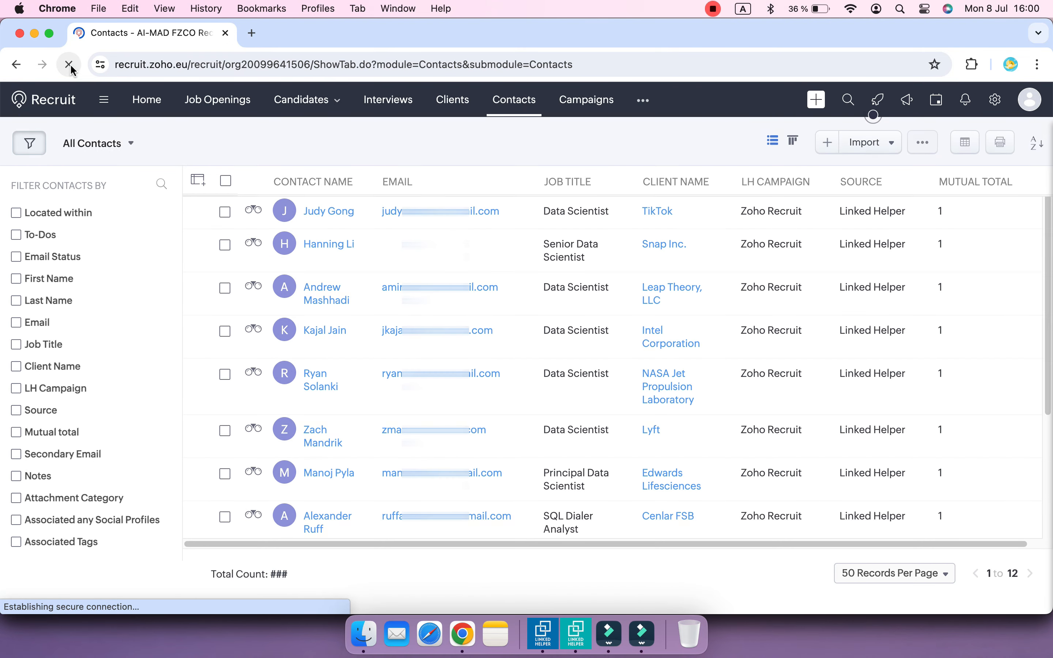
scroll(568, 320, "down", 2)
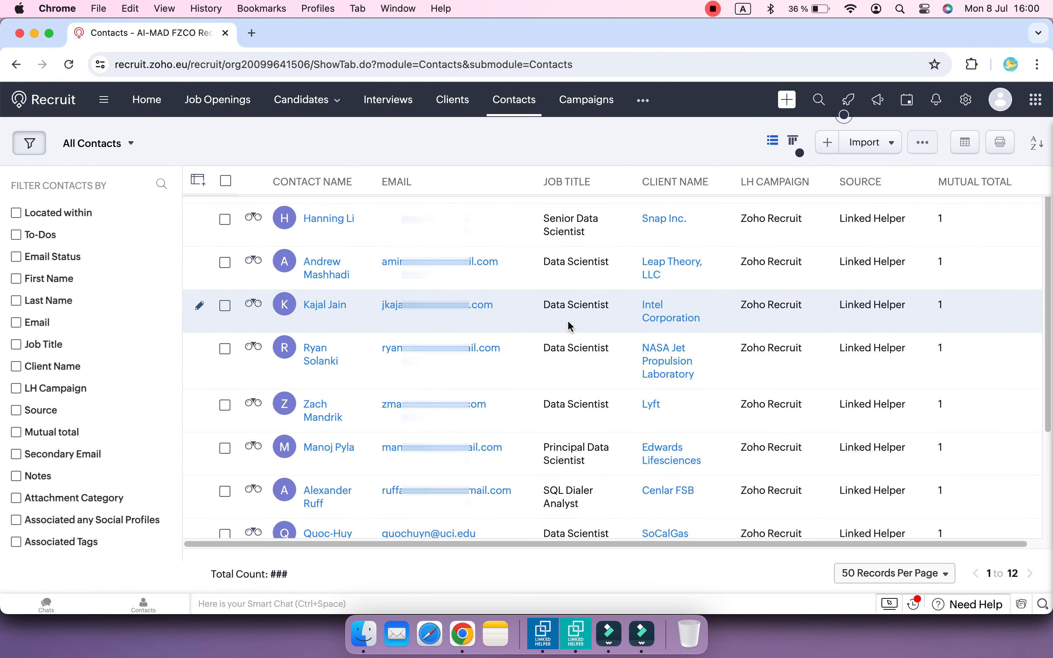
scroll(571, 325, "down", 3)
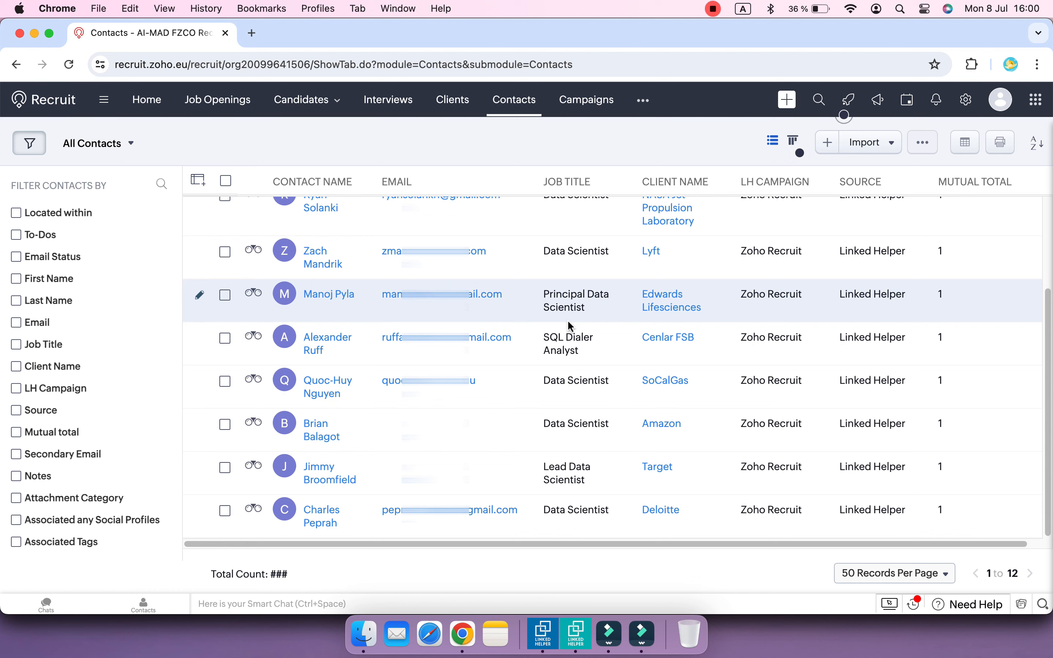
scroll(571, 326, "up", 5)
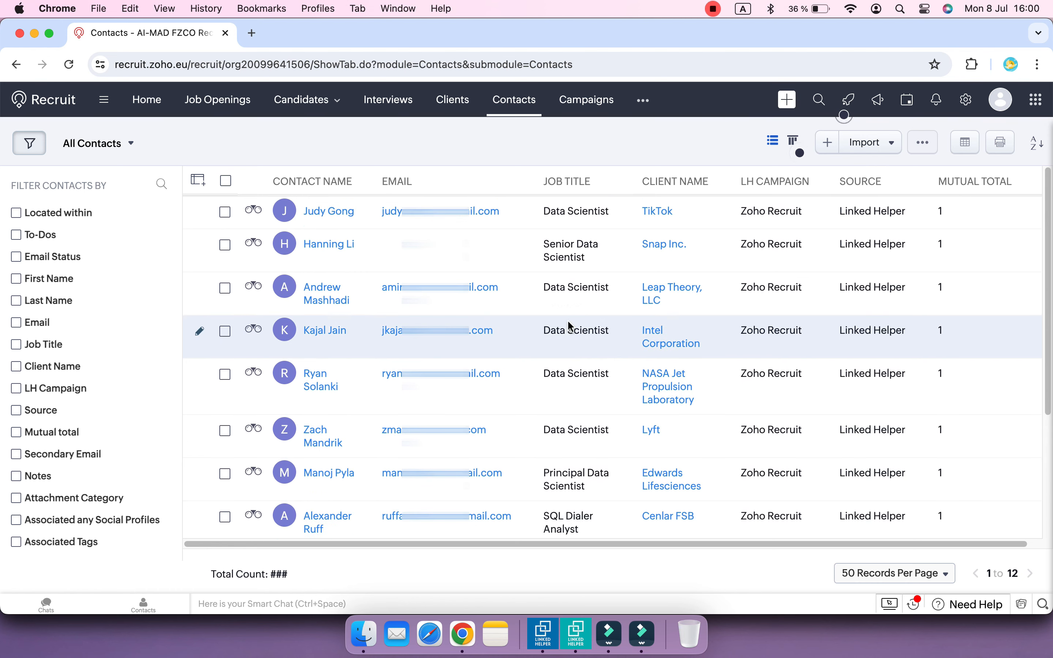
Step: Review the transferred companies in the Clients list, and return to Contacts to check which records lack an email
left_click(457, 111)
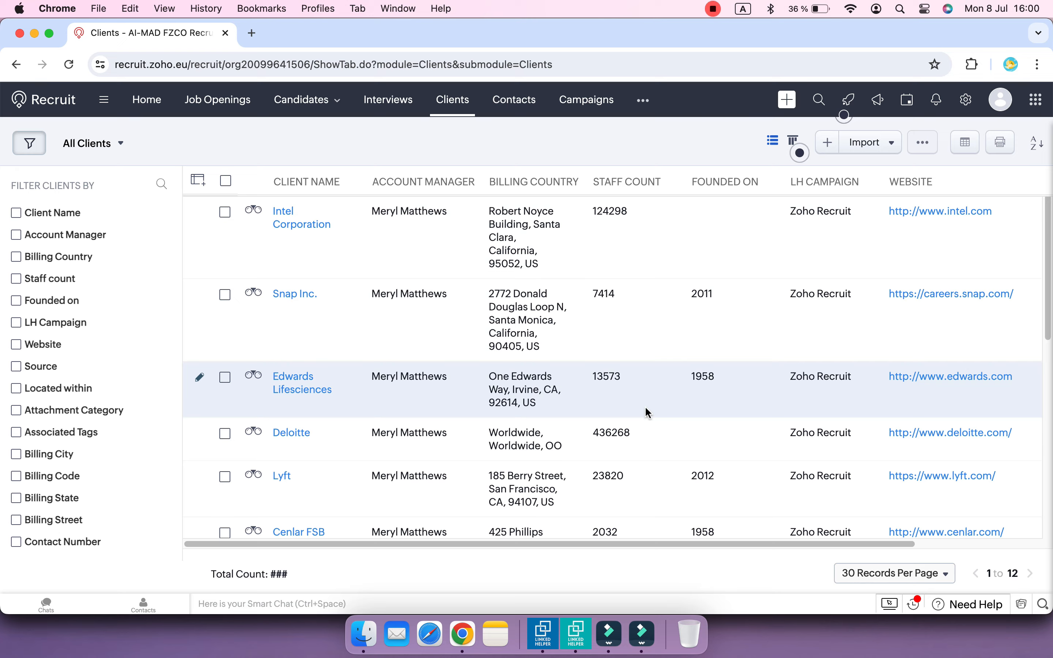
scroll(648, 413, "down", 8)
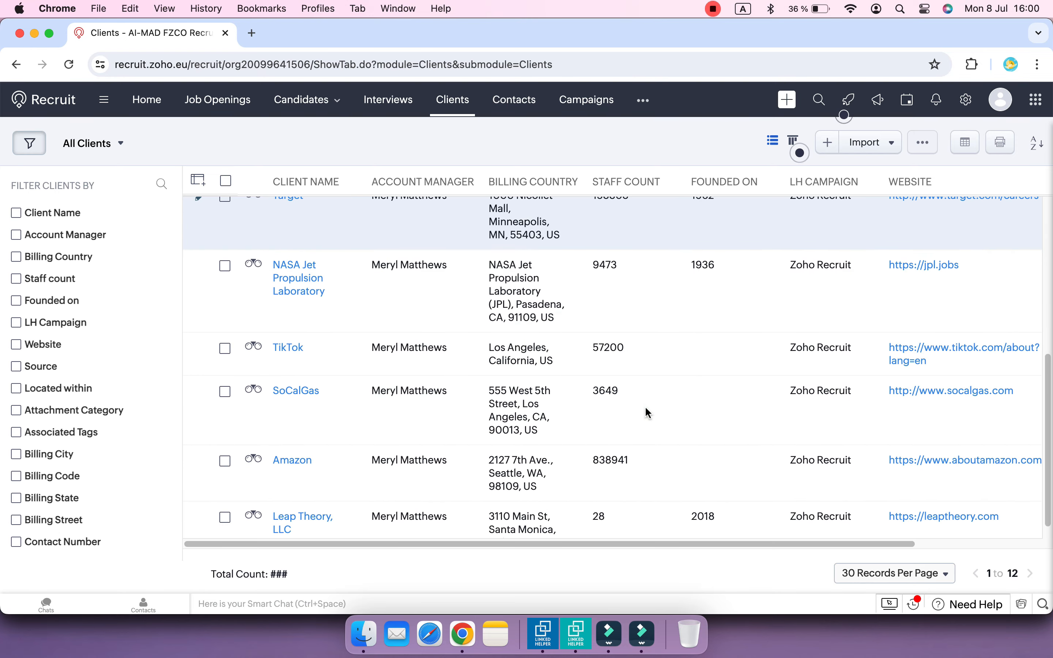
scroll(649, 413, "down", 1)
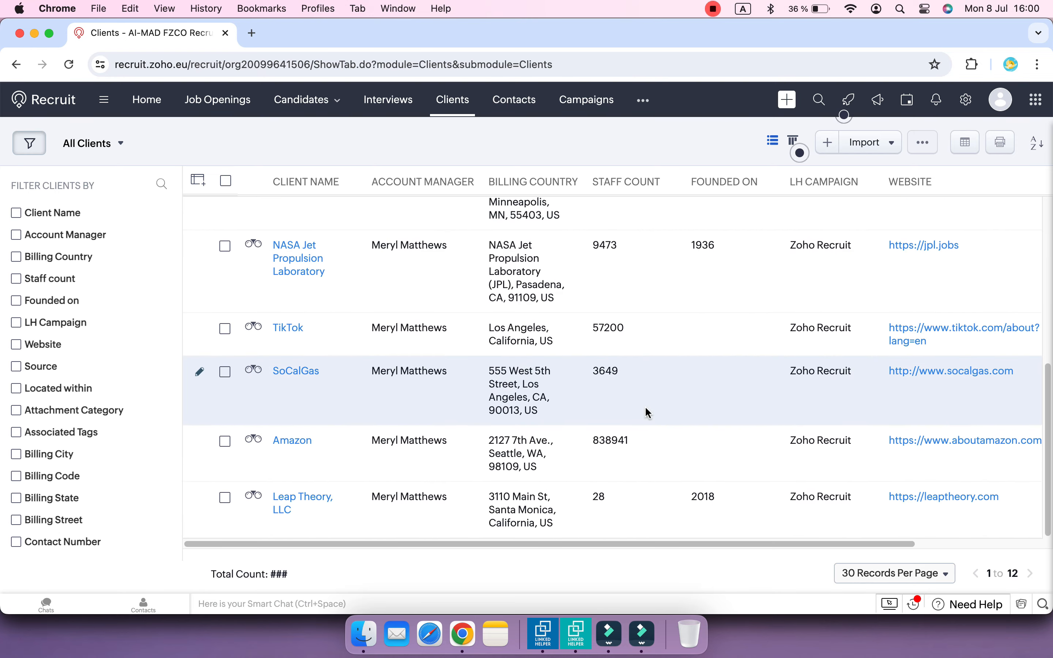
scroll(646, 412, "up", 10)
left_click(503, 106)
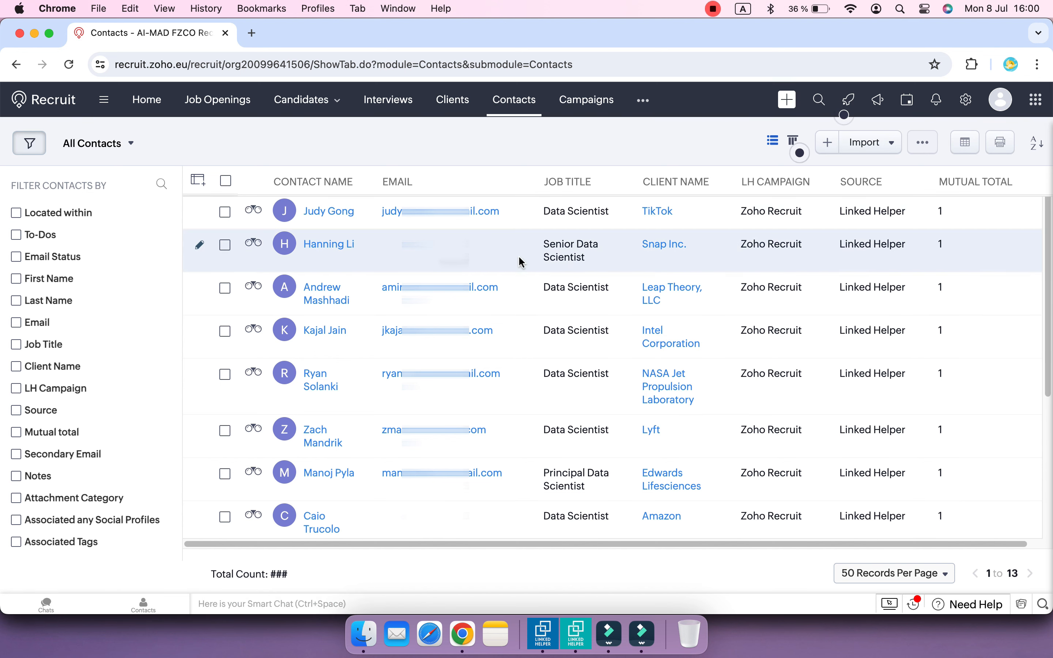
scroll(523, 262, "down", 5)
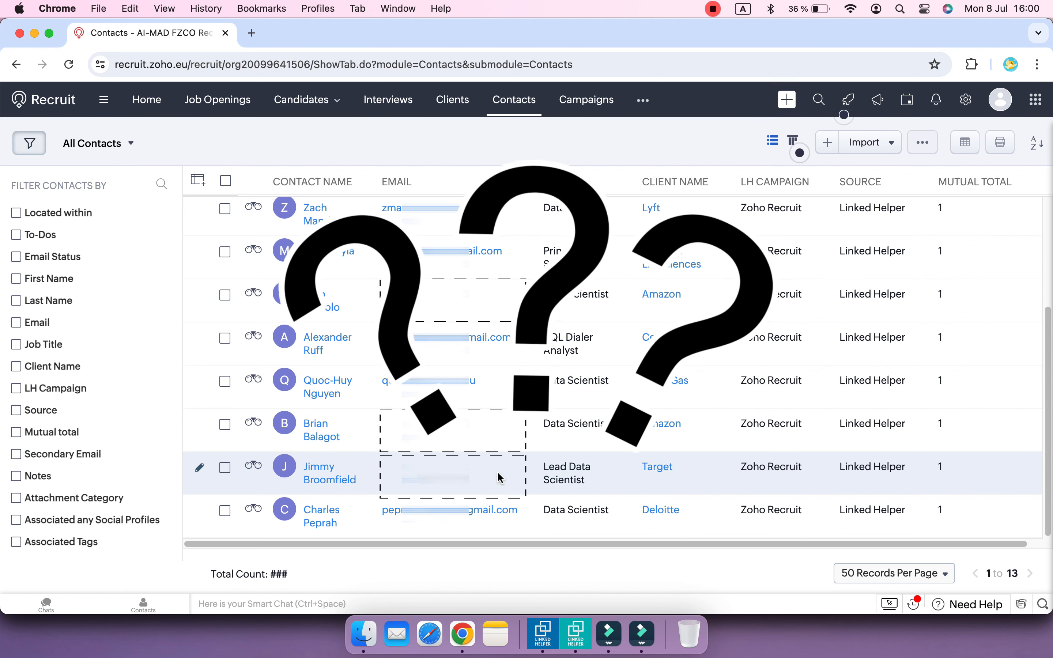
Step: In Linked Helper, open the last profile among the successful Find profile emails results and check its 3-rd party emails
left_click(573, 648)
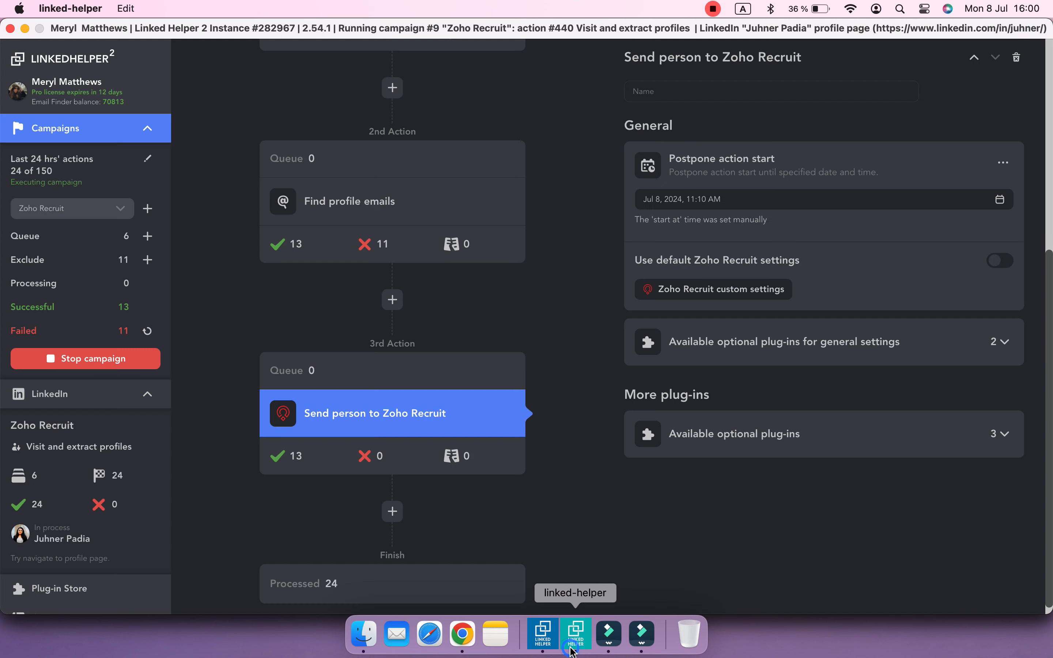
left_click(289, 244)
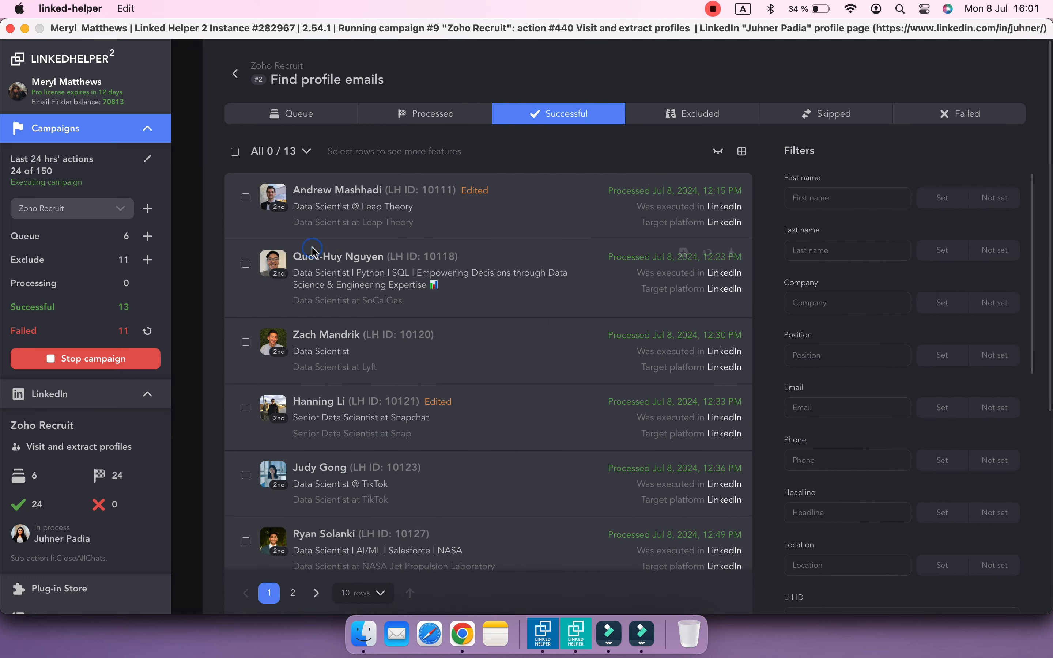
scroll(317, 445, "down", 8)
left_click(298, 597)
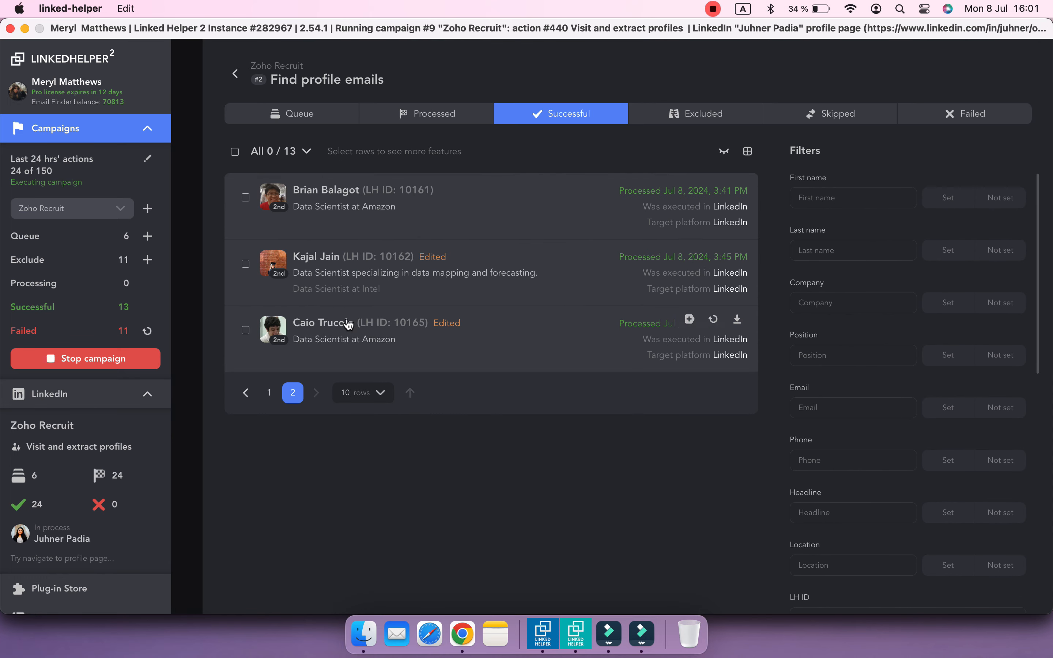
left_click(348, 324)
scroll(593, 344, "down", 4)
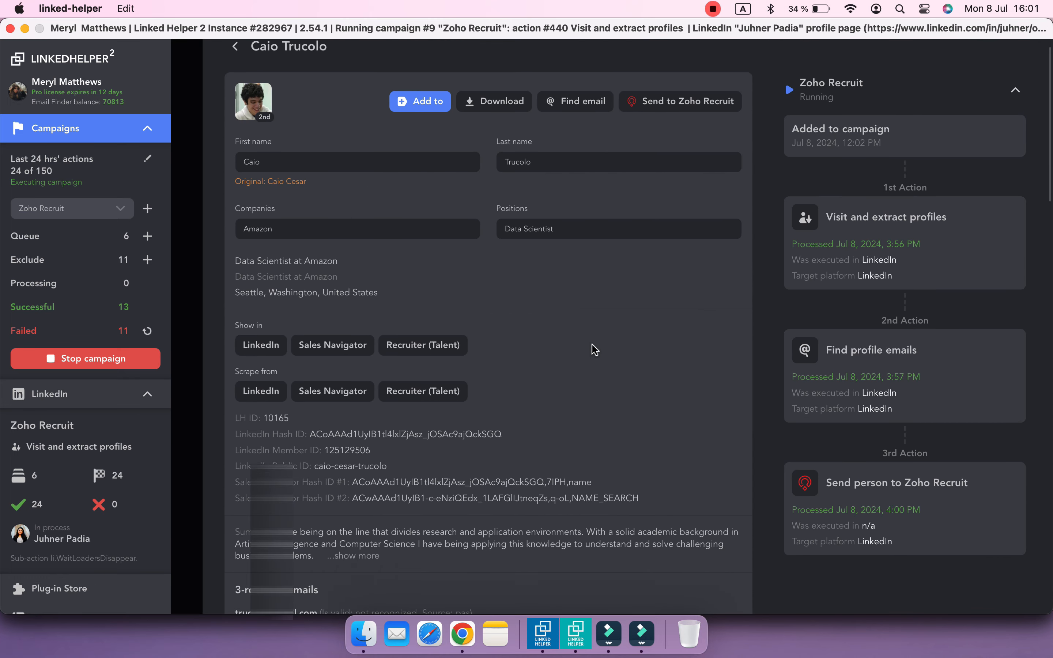
scroll(592, 344, "down", 1)
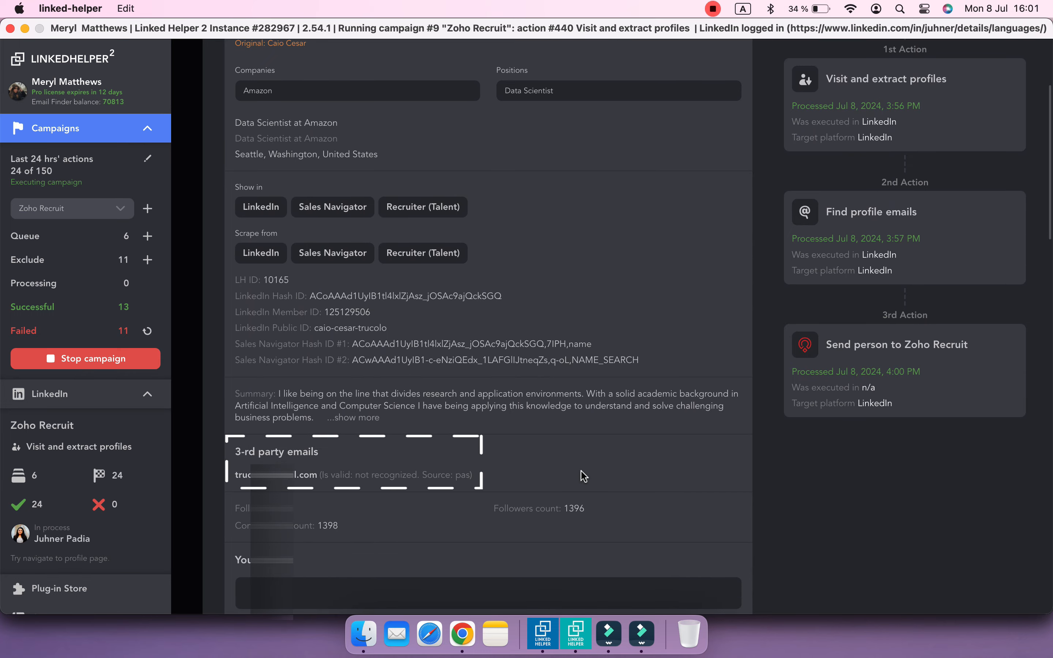
scroll(582, 471, "up", 4)
left_click(236, 71)
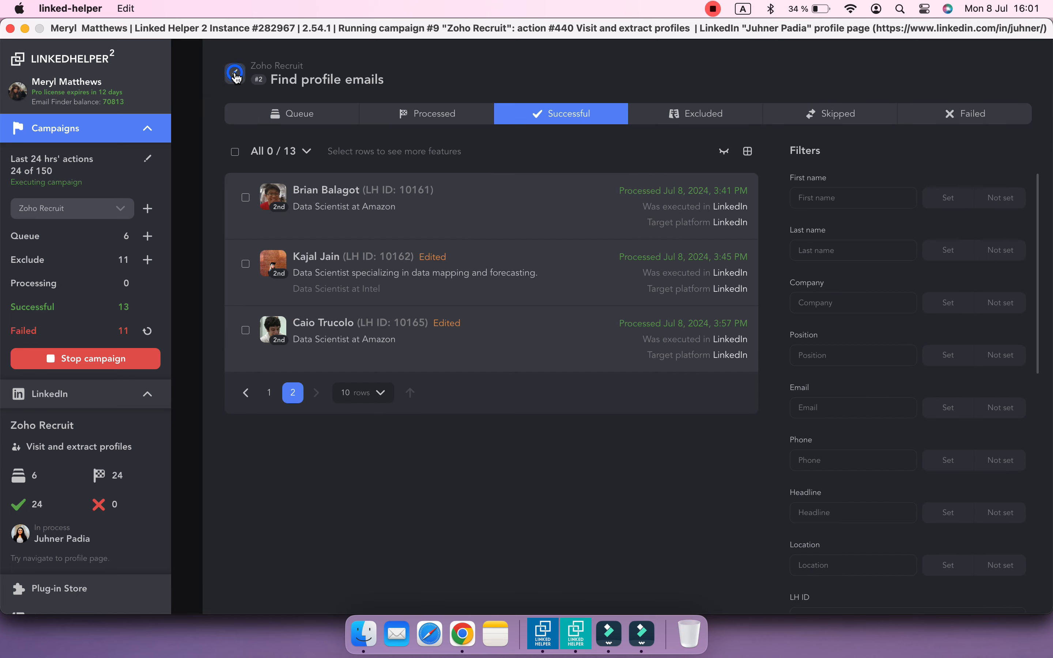
Step: Check the email under Contacts in the Intel data scientist's profile, and return to the campaign workflow
left_click(301, 258)
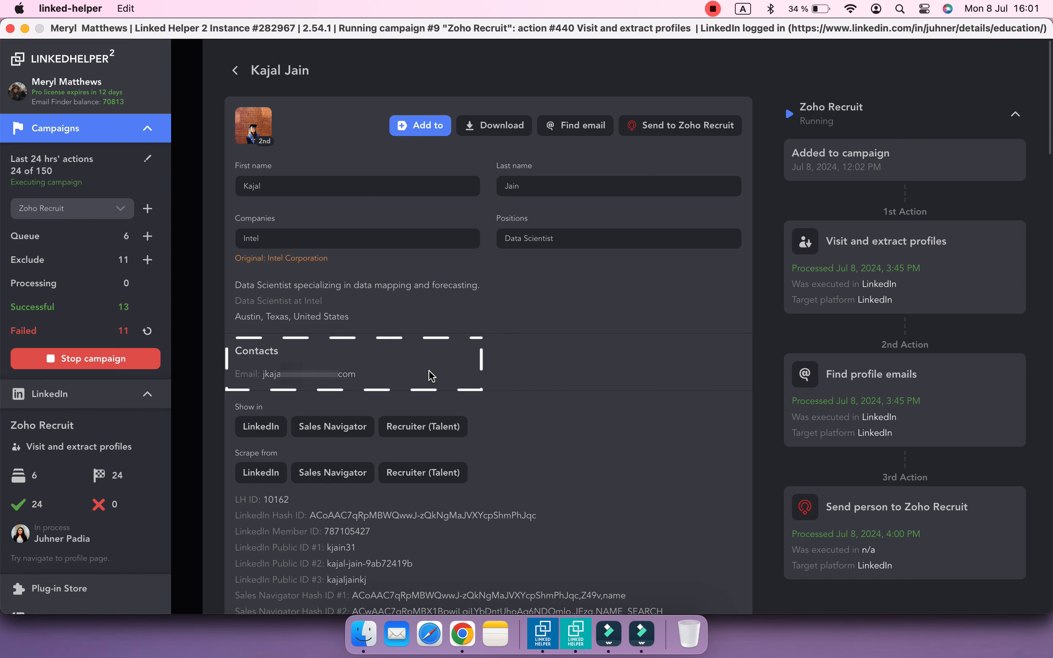
left_click(245, 78)
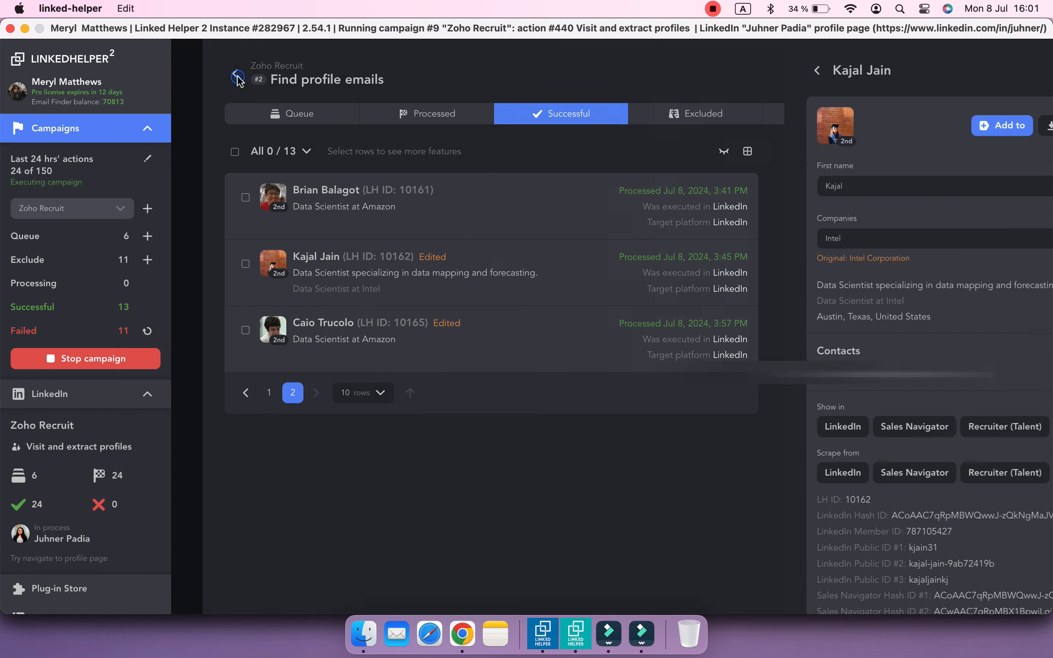
left_click(241, 80)
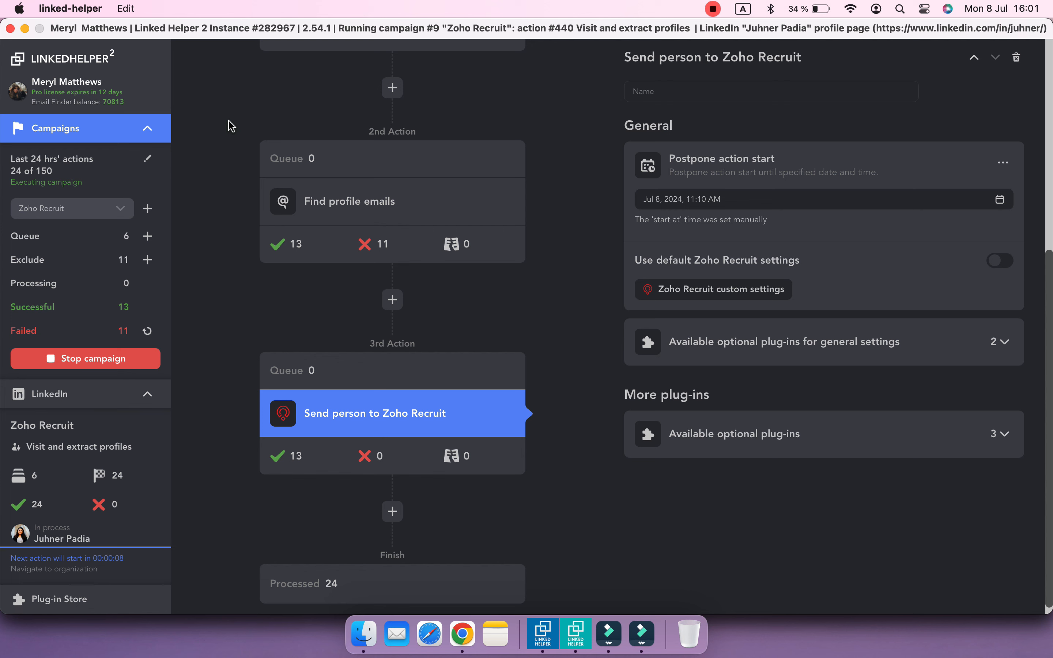
Step: Stop the running campaign and open the Zoho Recruit custom settings of the Send person to Zoho Recruit action
left_click(689, 288)
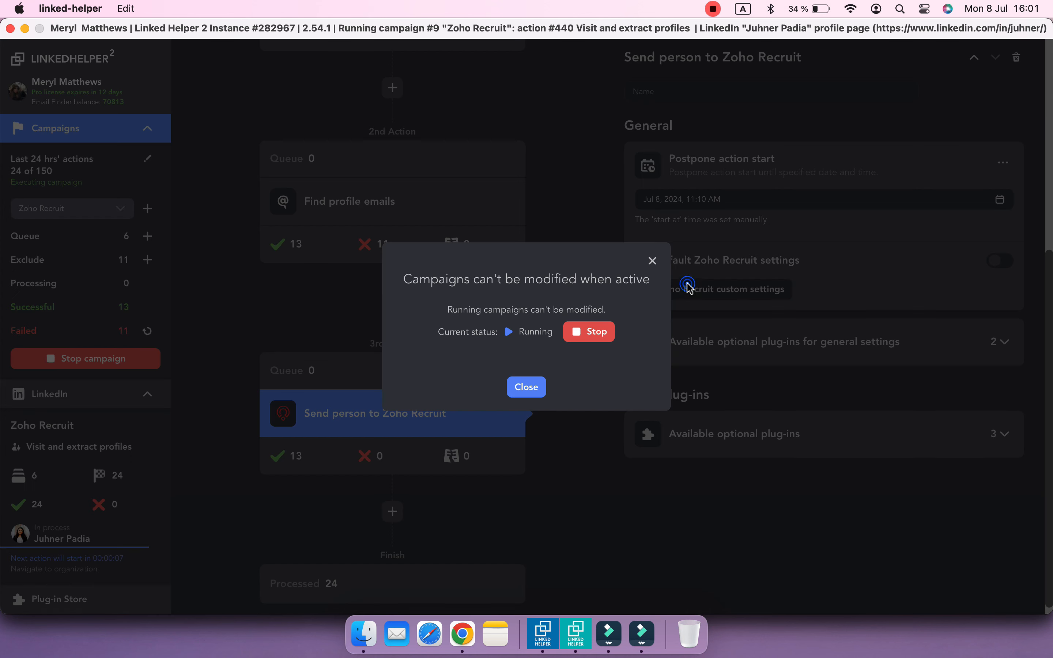
left_click(586, 335)
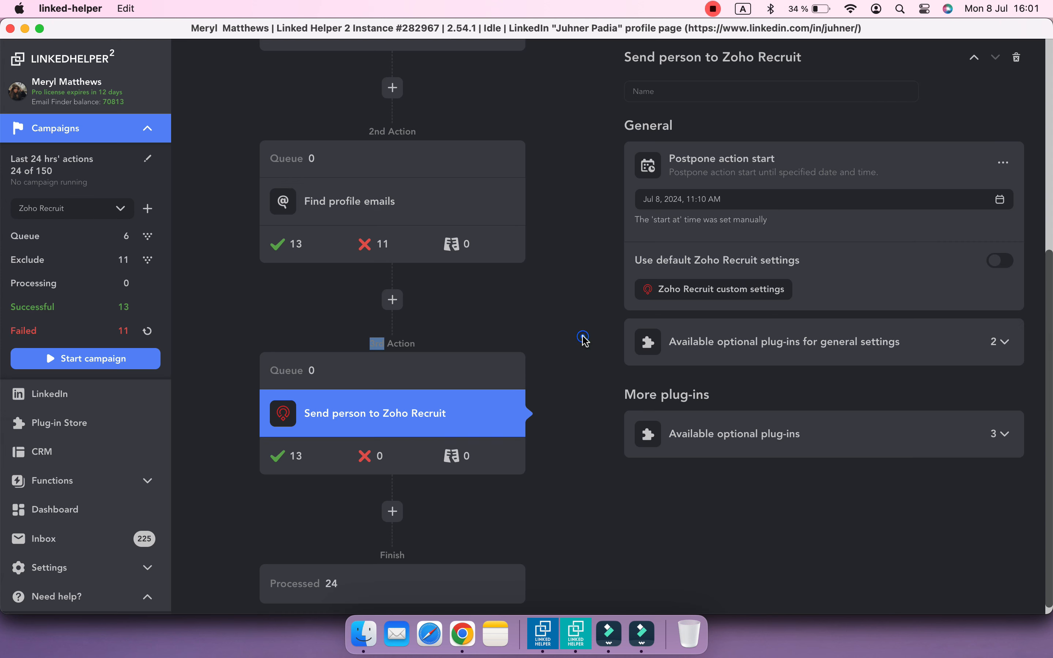
left_click(706, 298)
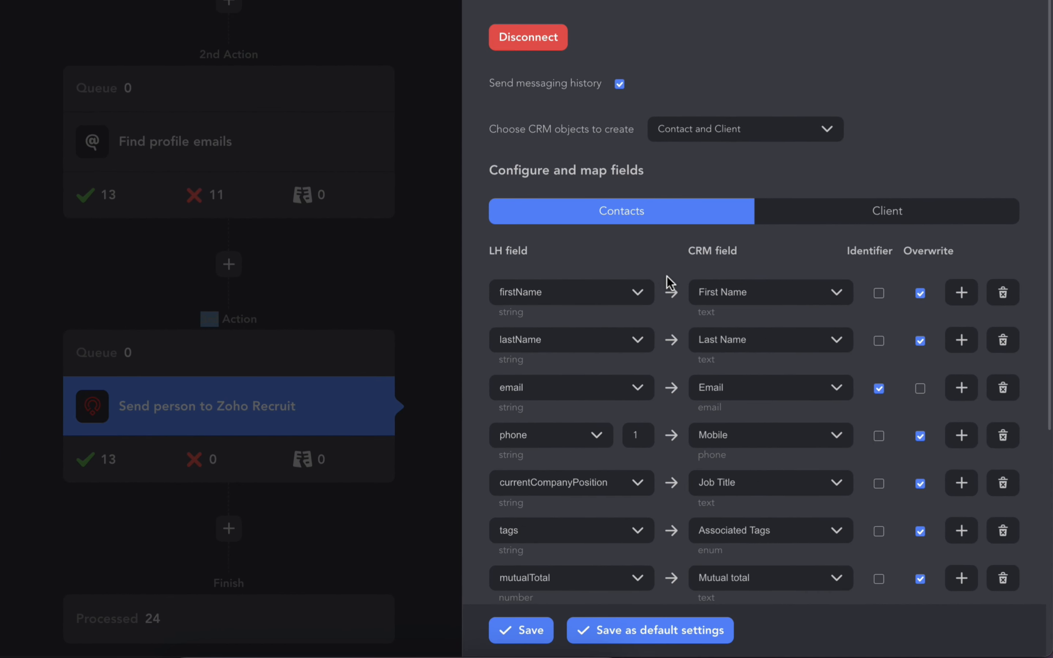
Step: Add a contact mapping below email from thirdPartyEmail to Secondary Email, mark it as an identifier, and save the settings
scroll(683, 313, "down", 2)
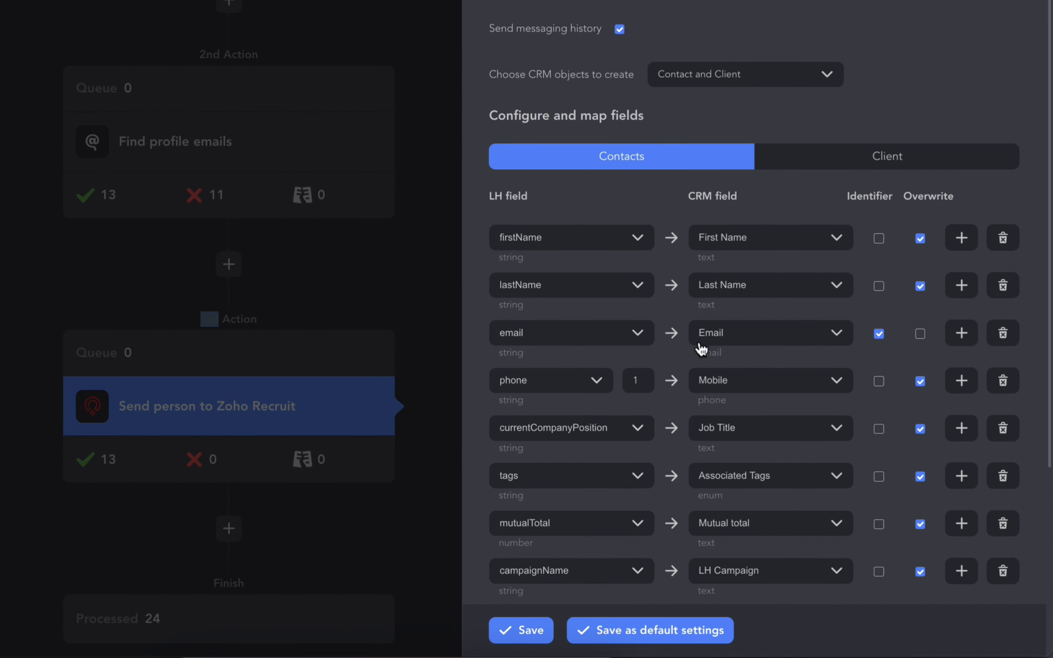
left_click(962, 335)
left_click(621, 380)
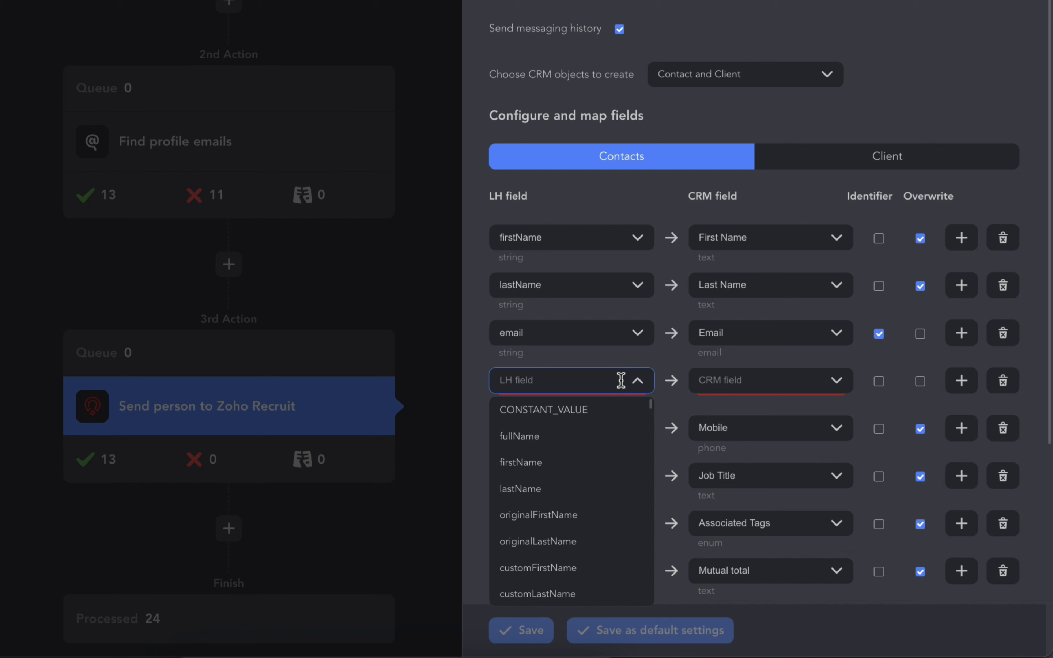
type("third")
left_click(627, 408)
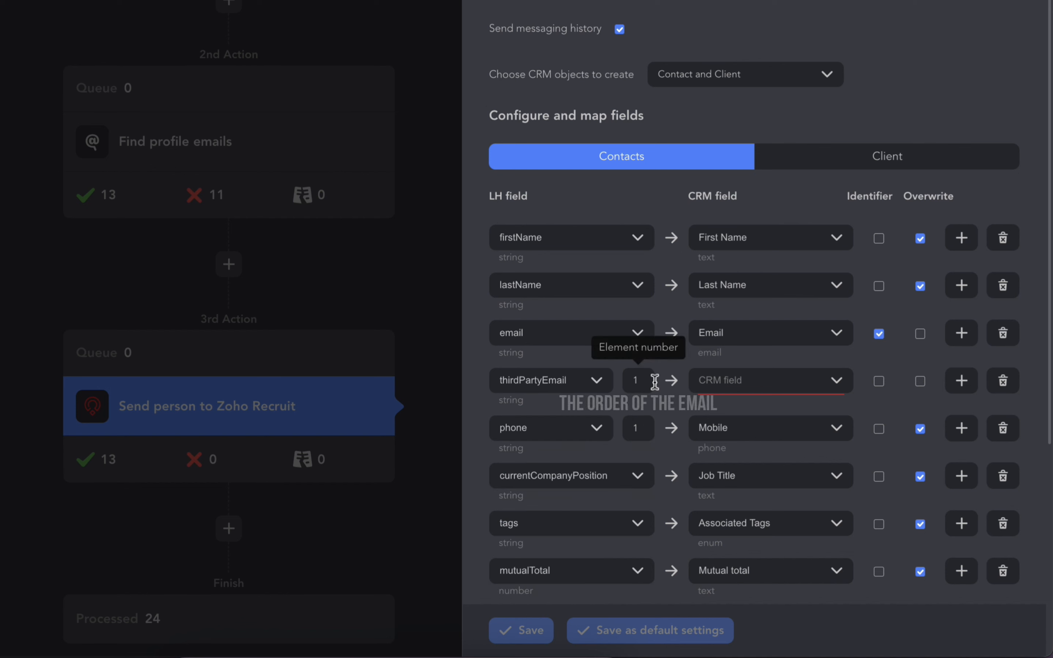
left_click(731, 387)
left_click(774, 566)
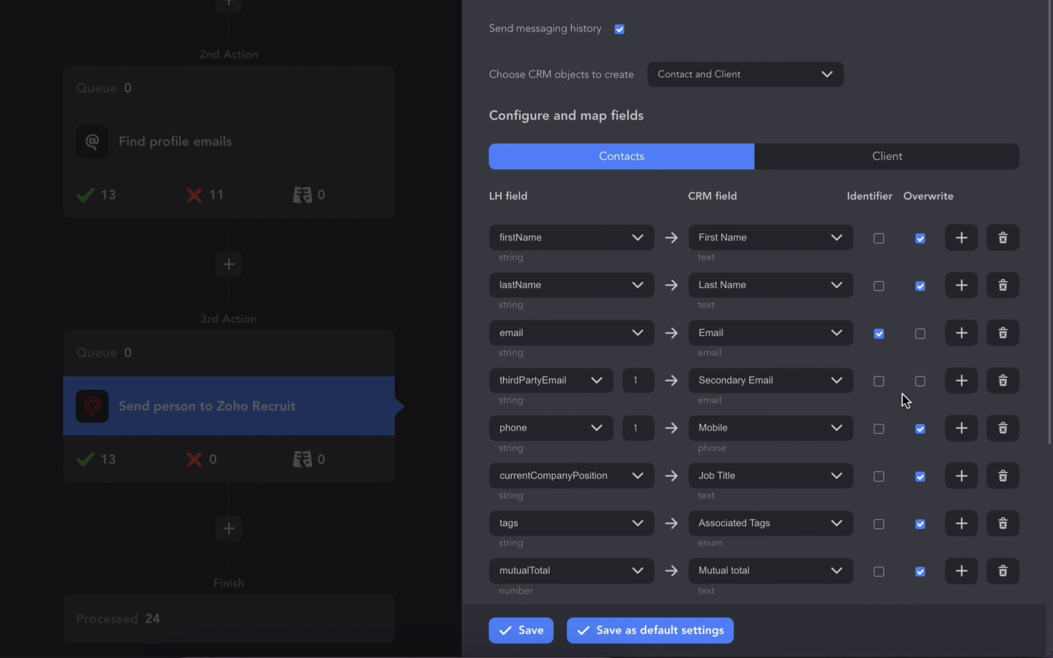
left_click(880, 381)
left_click(548, 633)
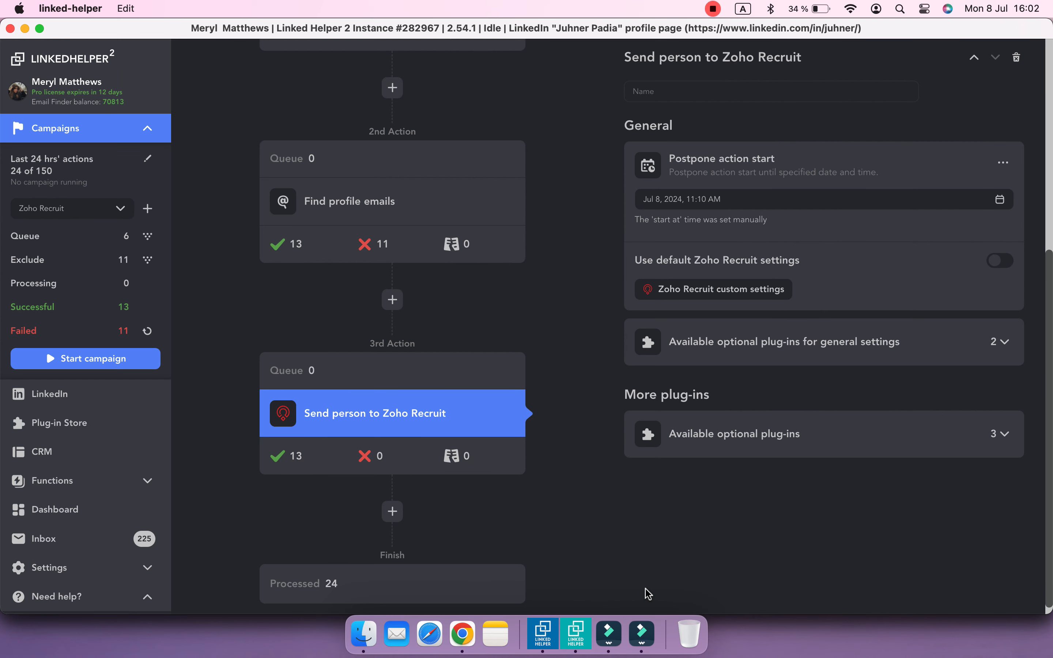
Step: Requeue all successful profiles of the Send person to Zoho Recruit action, and start the campaign, returning to its workflow
left_click(279, 456)
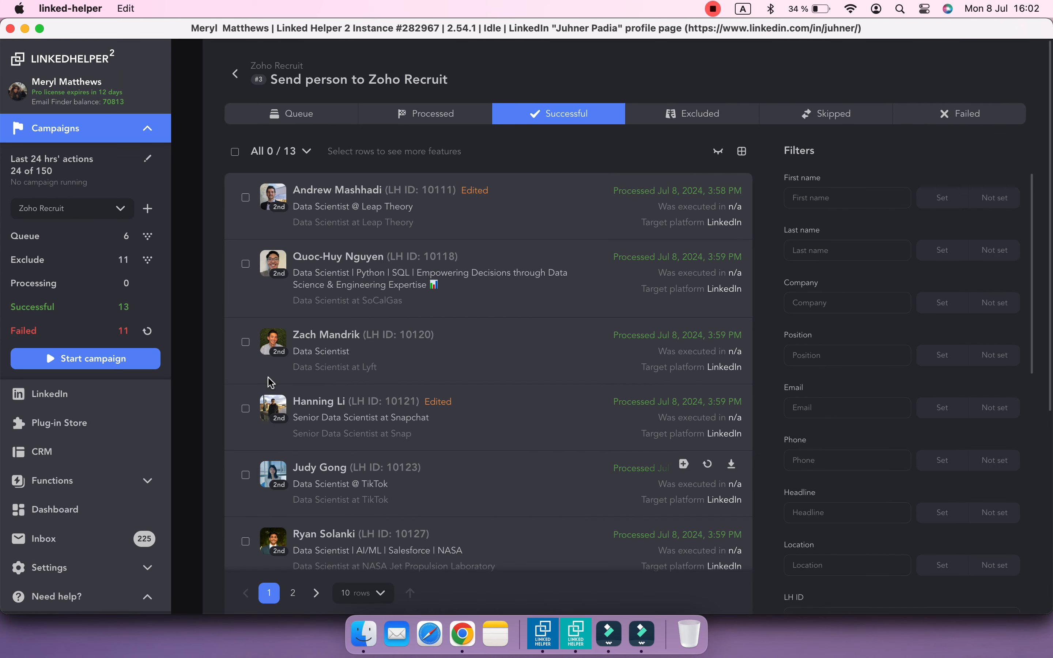
left_click(235, 153)
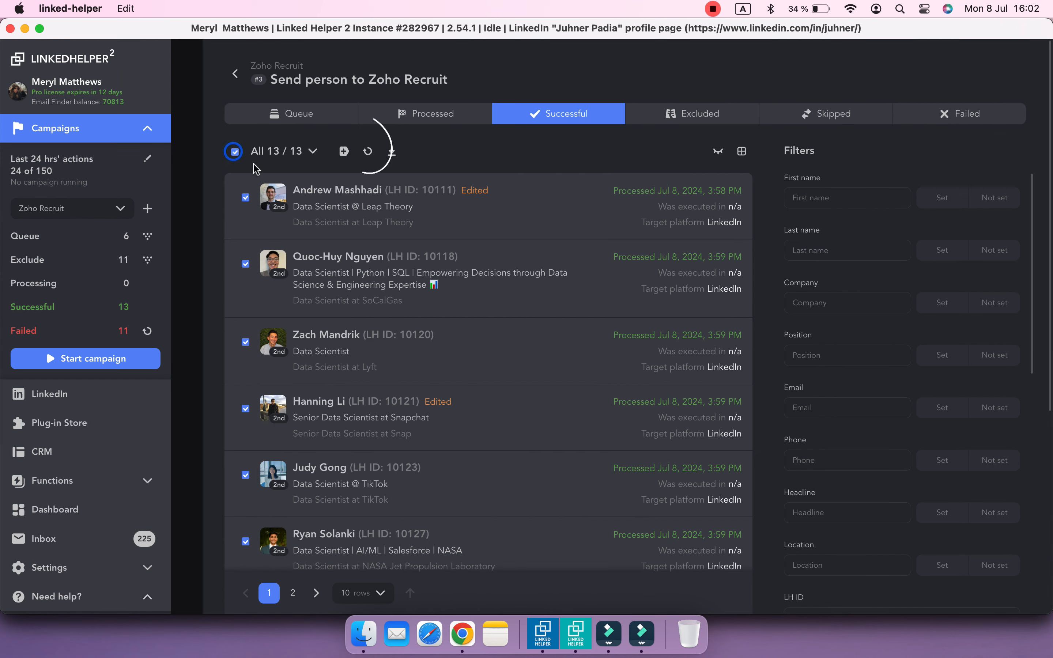
left_click(368, 157)
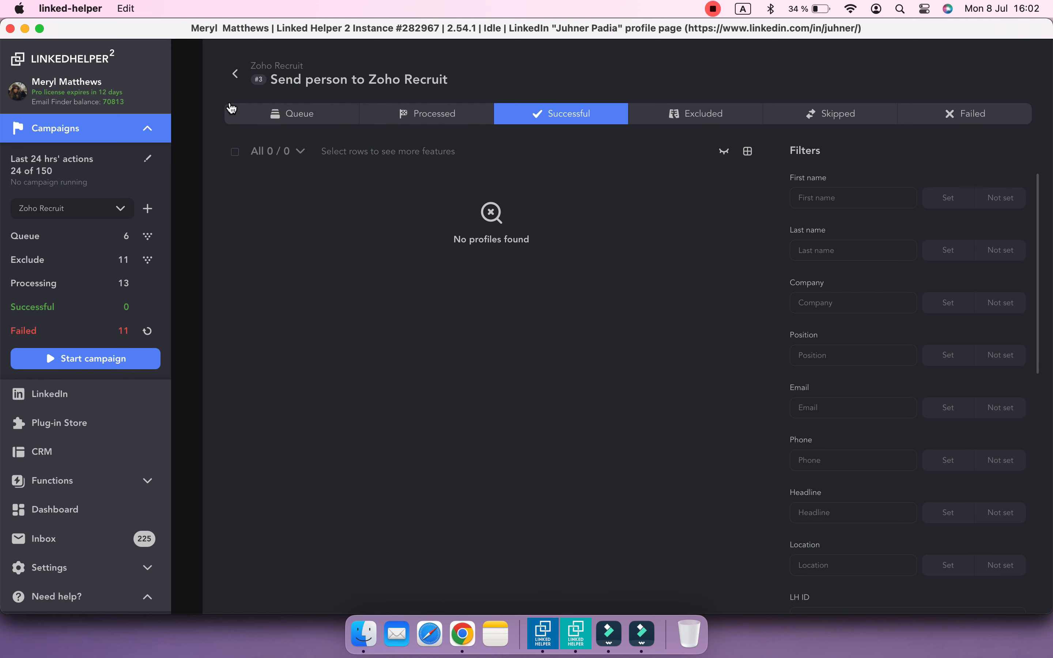
left_click(235, 74)
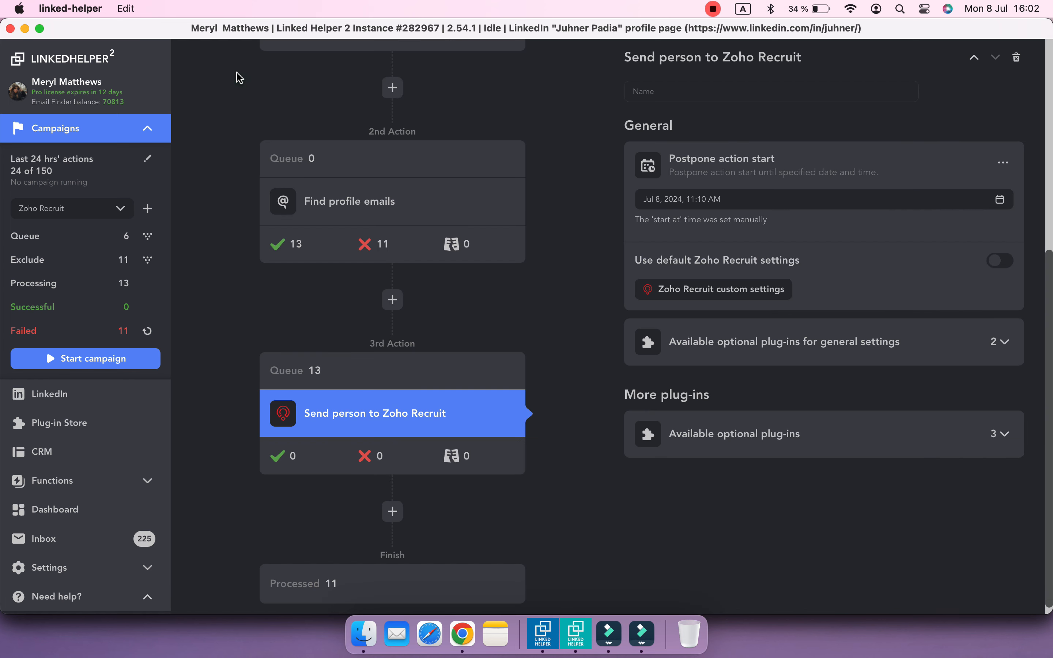
left_click(150, 369)
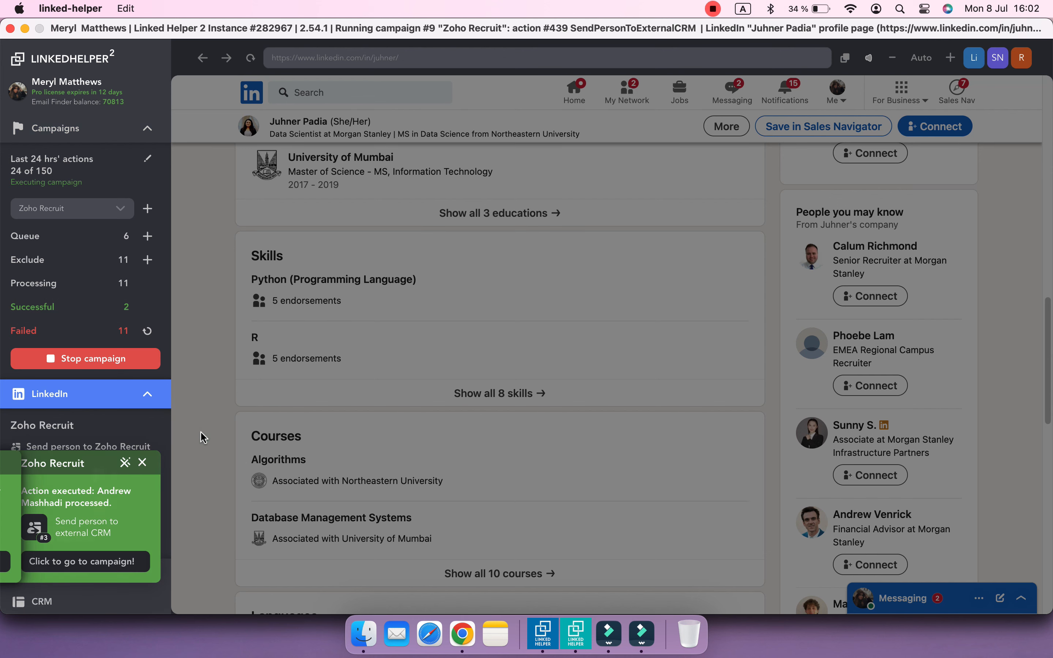
left_click(96, 139)
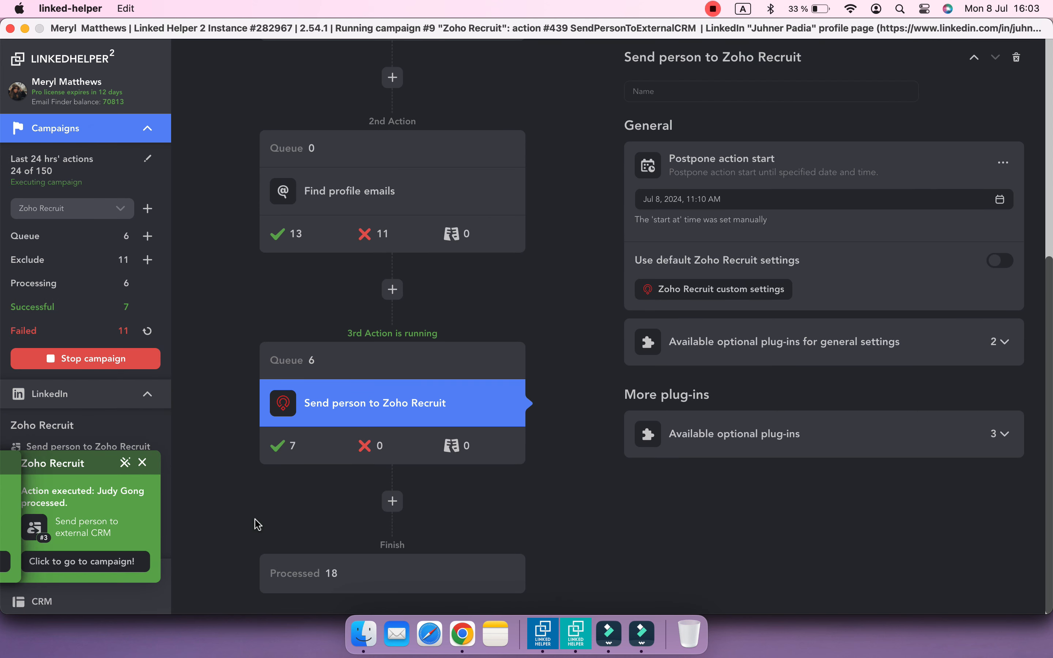
Step: Switch to Zoho Recruit in Chrome, add the Secondary Email column to the contacts list, and check its values
left_click(463, 634)
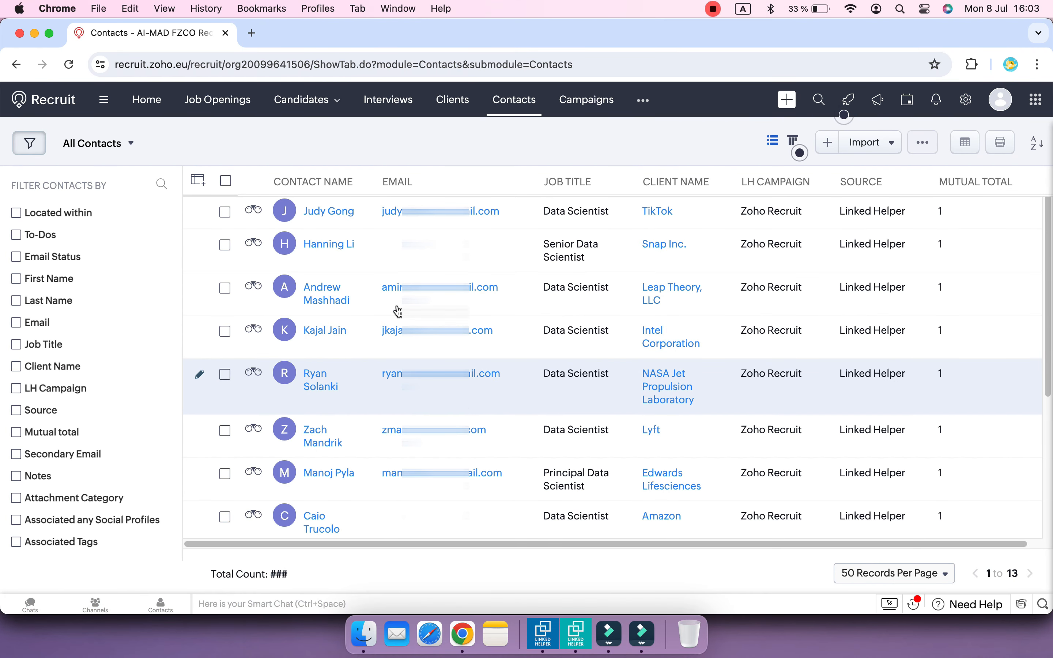
left_click(197, 180)
scroll(281, 395, "down", 10)
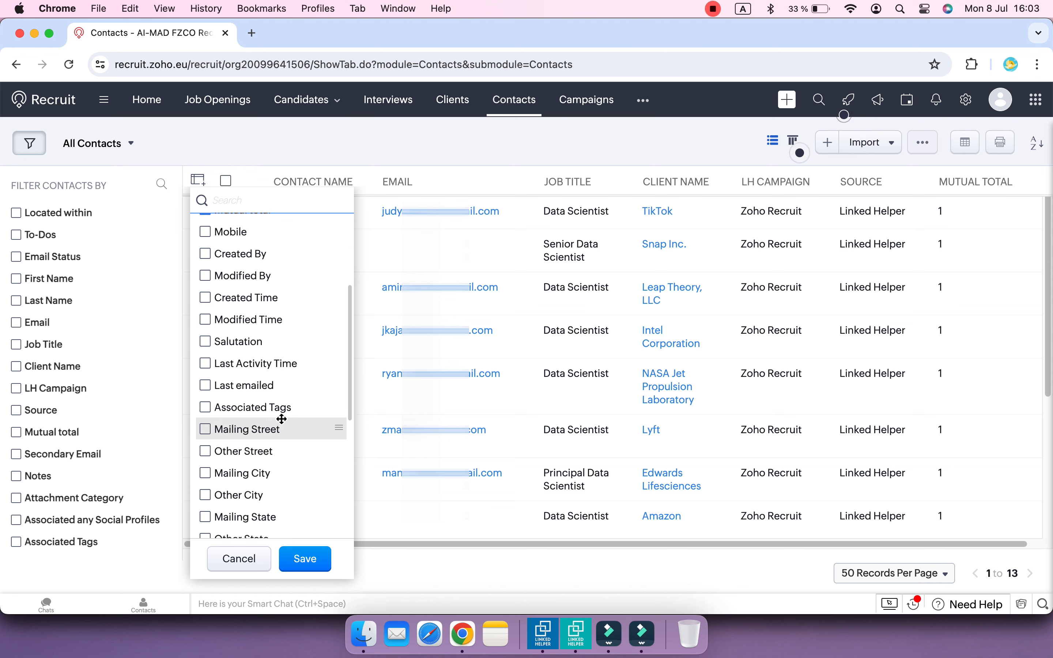
scroll(282, 419, "down", 4)
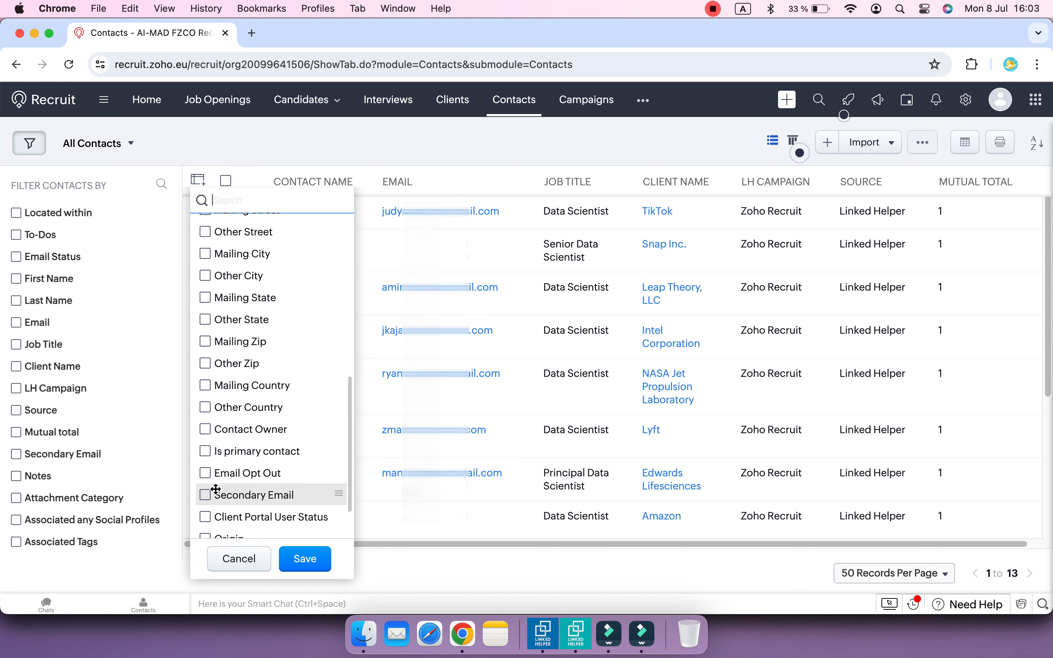
left_click(294, 562)
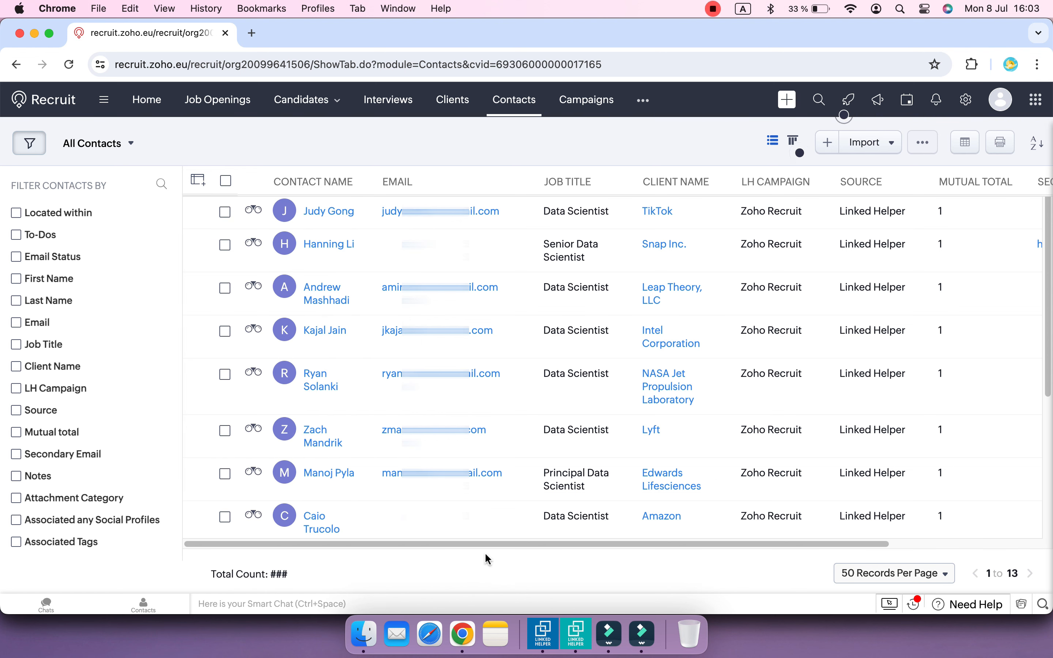
left_click_drag(567, 541, 672, 532)
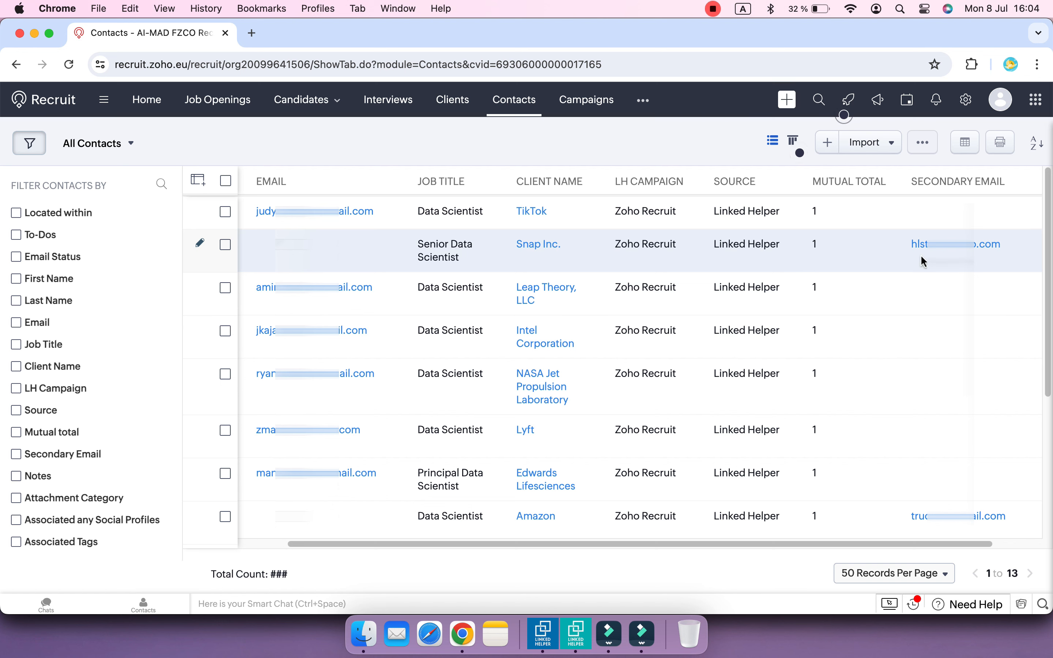
scroll(917, 395, "down", 3)
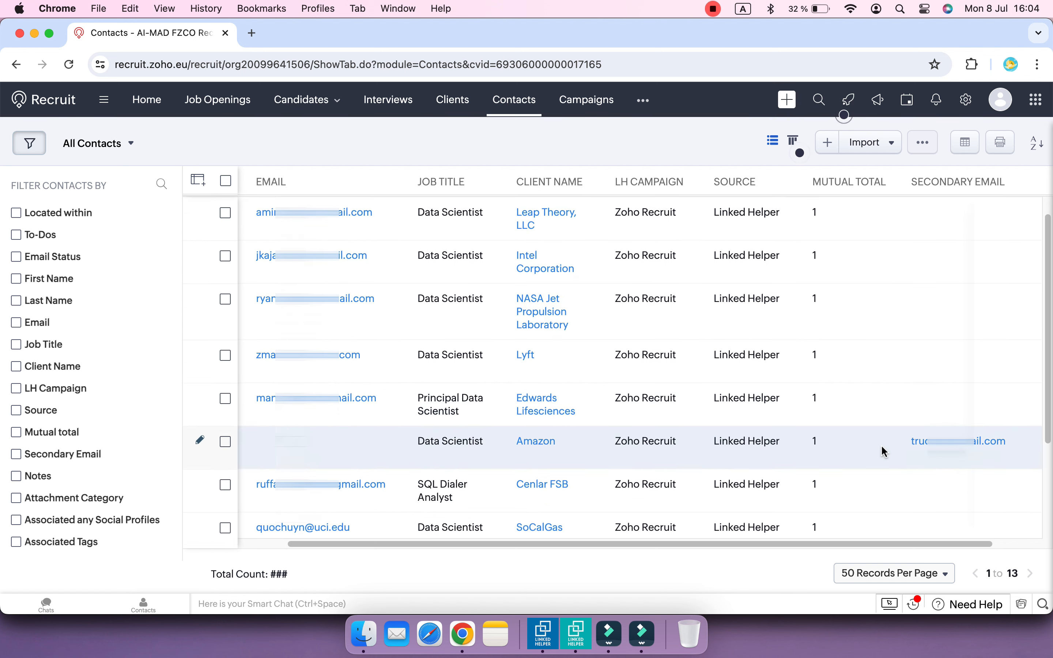
Step: In Linked Helper, open the failed profiles of the Find profile emails action and review their errors
scroll(885, 455, "down", 4)
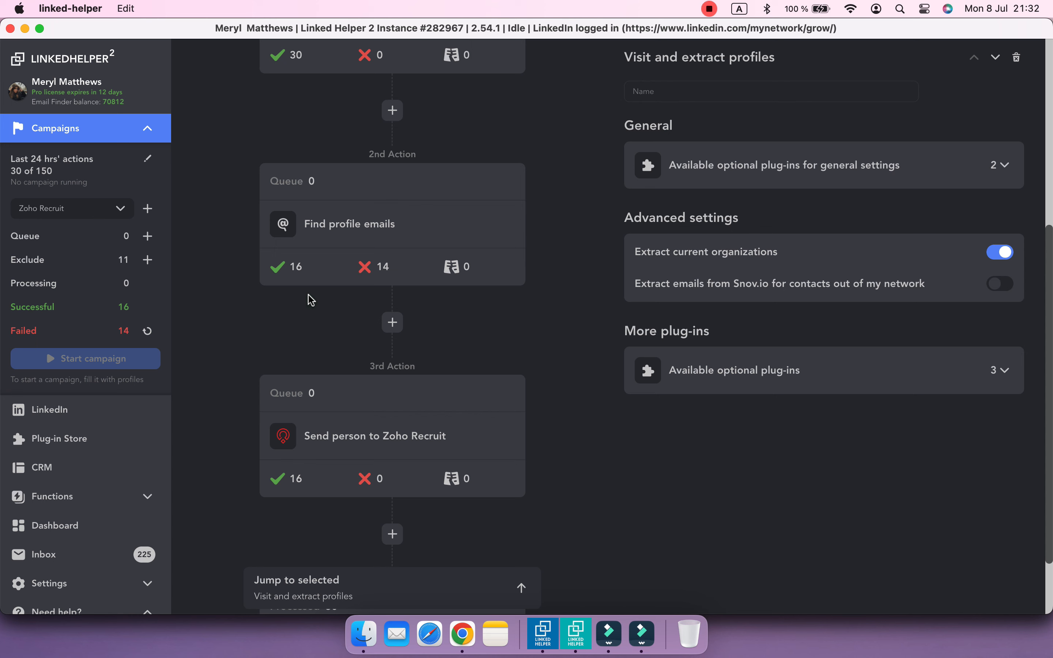
left_click(387, 266)
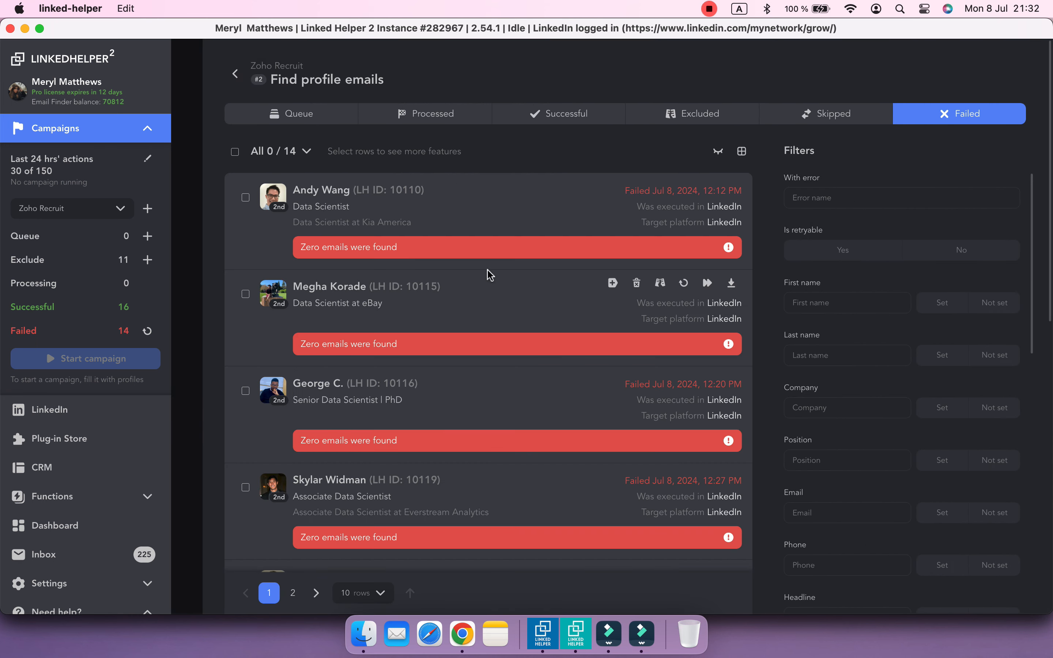
scroll(491, 274, "down", 10)
scroll(490, 272, "down", 3)
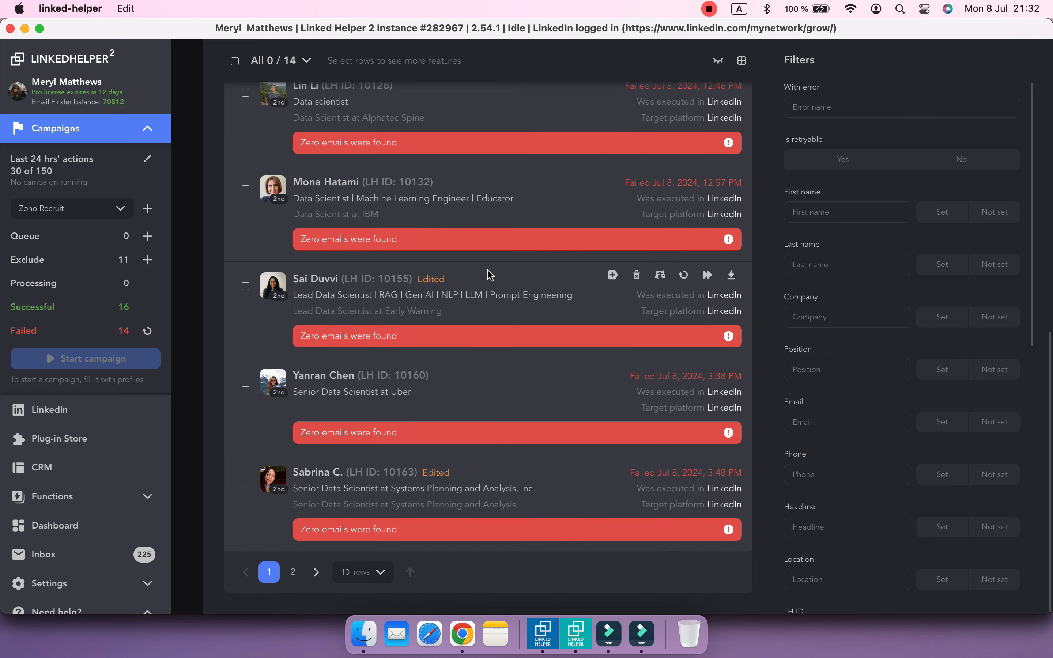
scroll(491, 274, "up", 10)
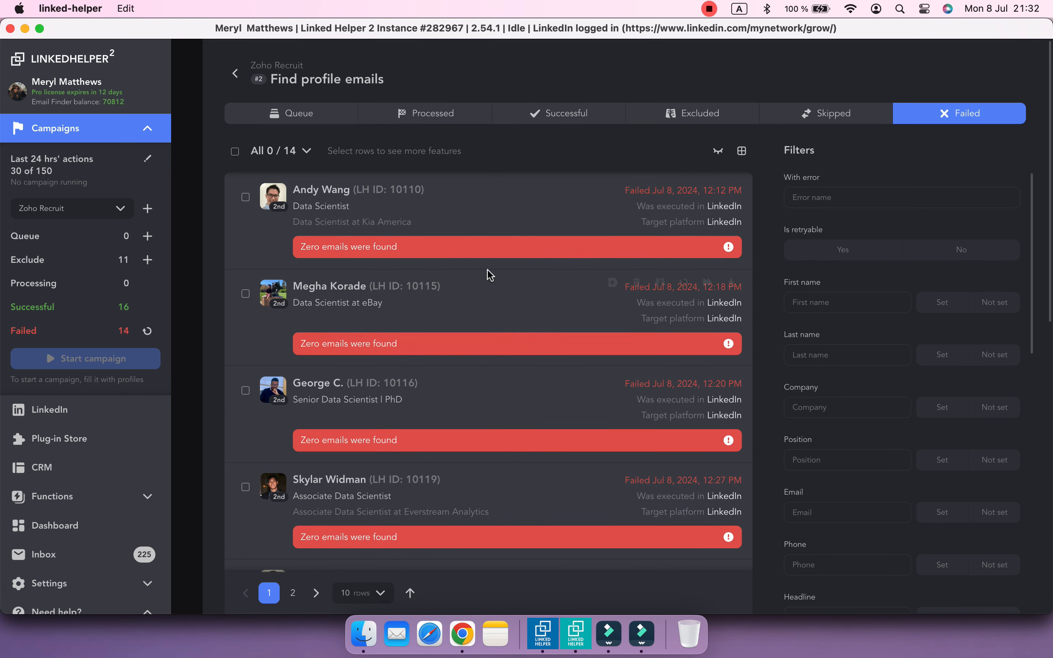
Step: Move all failed Find profile emails contacts to the next action's queue, and return to the campaign workflow
left_click(234, 152)
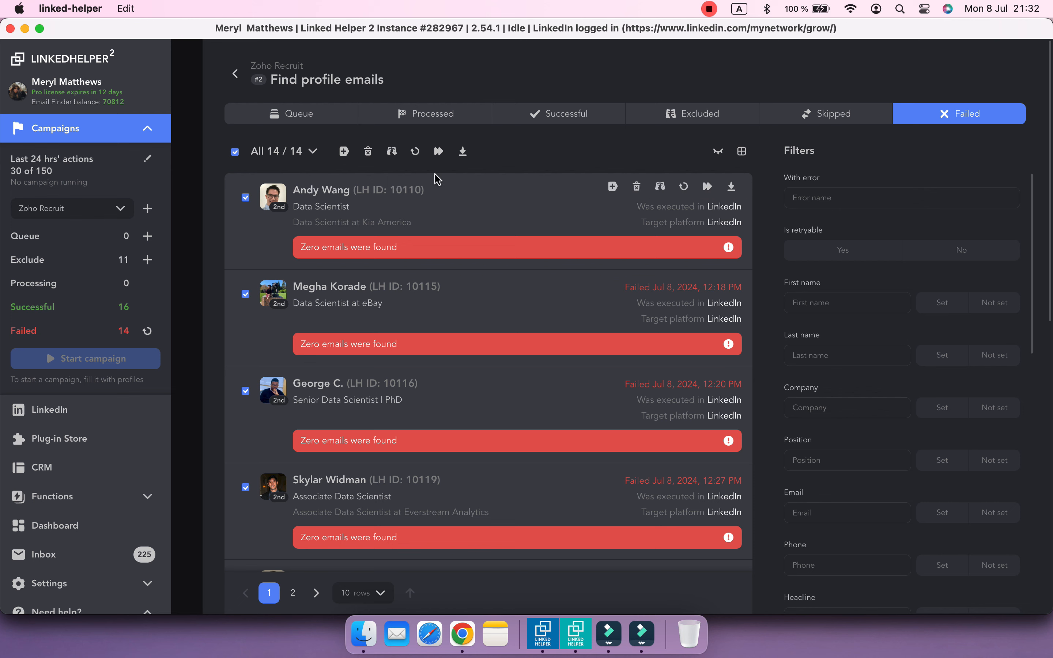
left_click(440, 157)
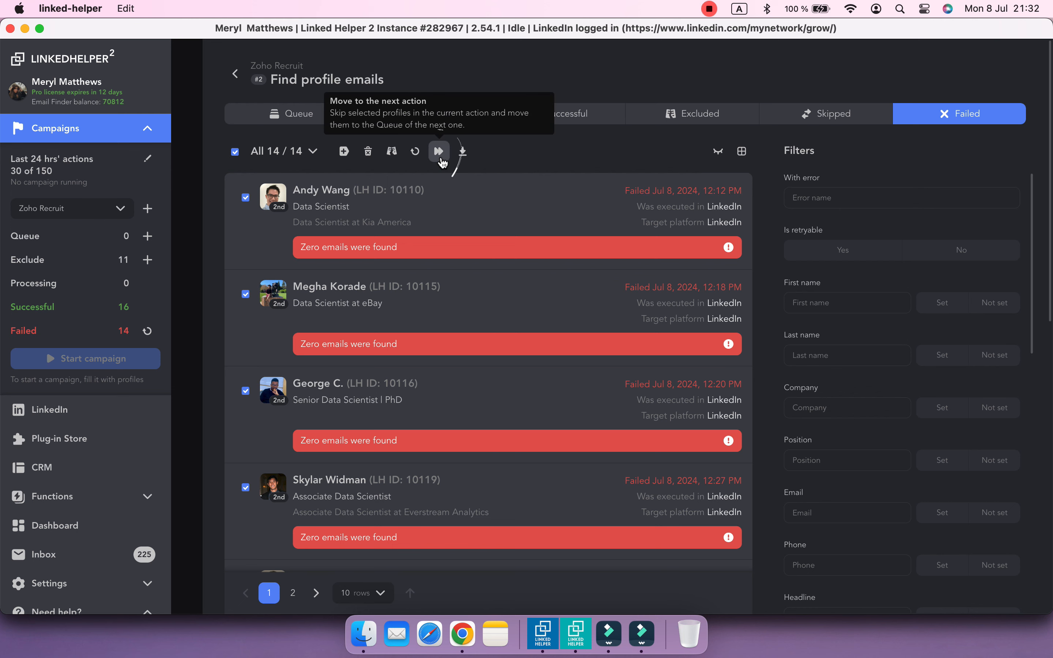
left_click(441, 157)
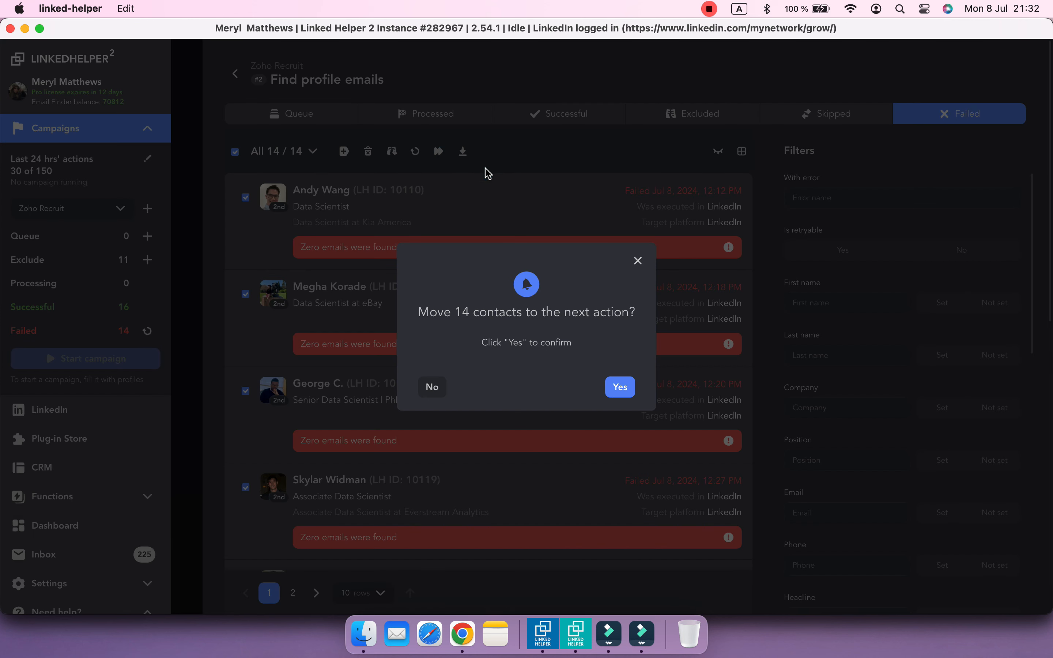
left_click(619, 388)
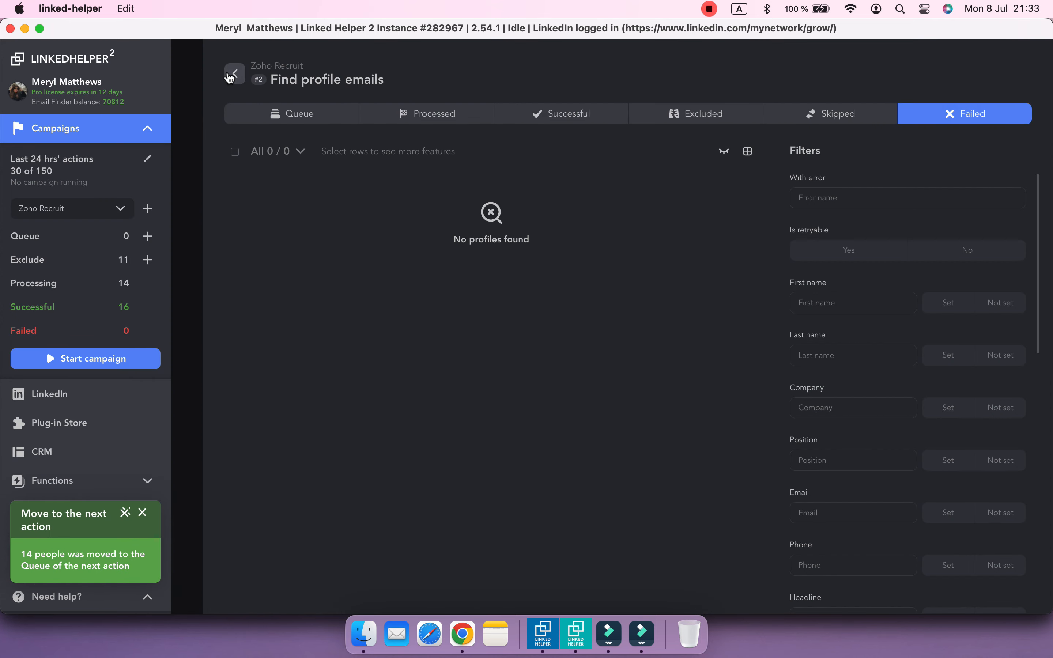
left_click(233, 73)
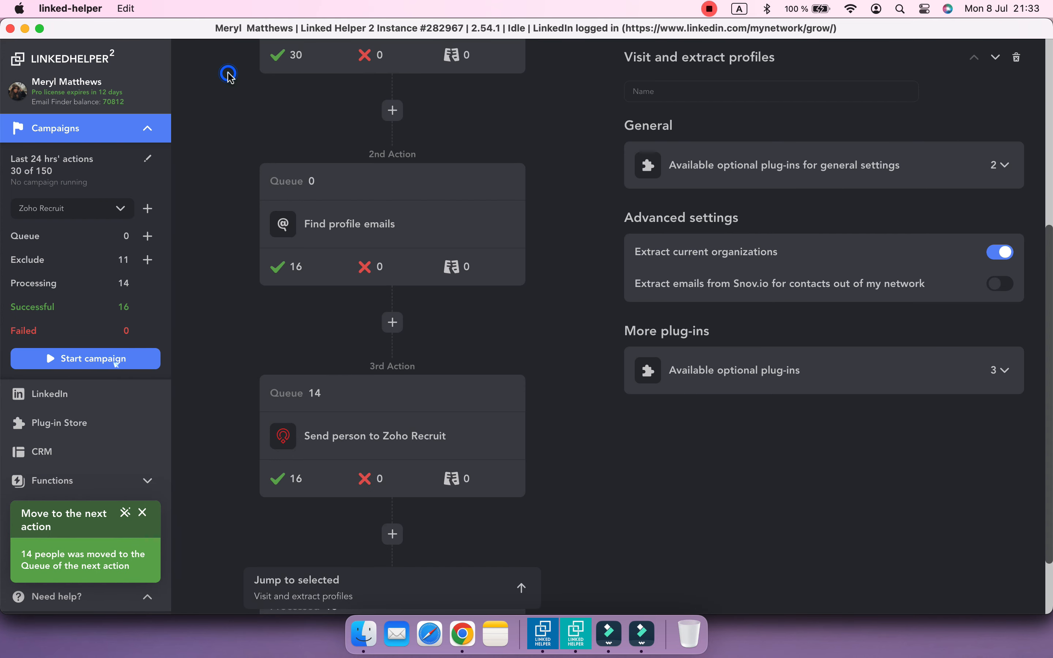
Step: Start the campaign and follow the Send person to Zoho Recruit action's progress in the workflow
left_click(114, 360)
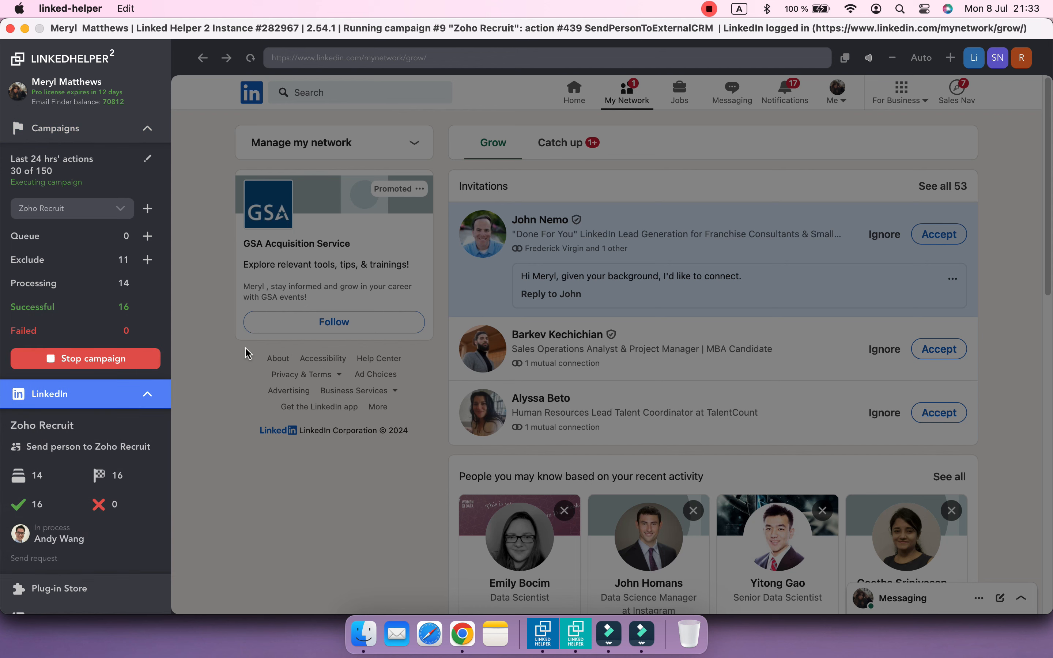
left_click(94, 130)
scroll(249, 390, "down", 7)
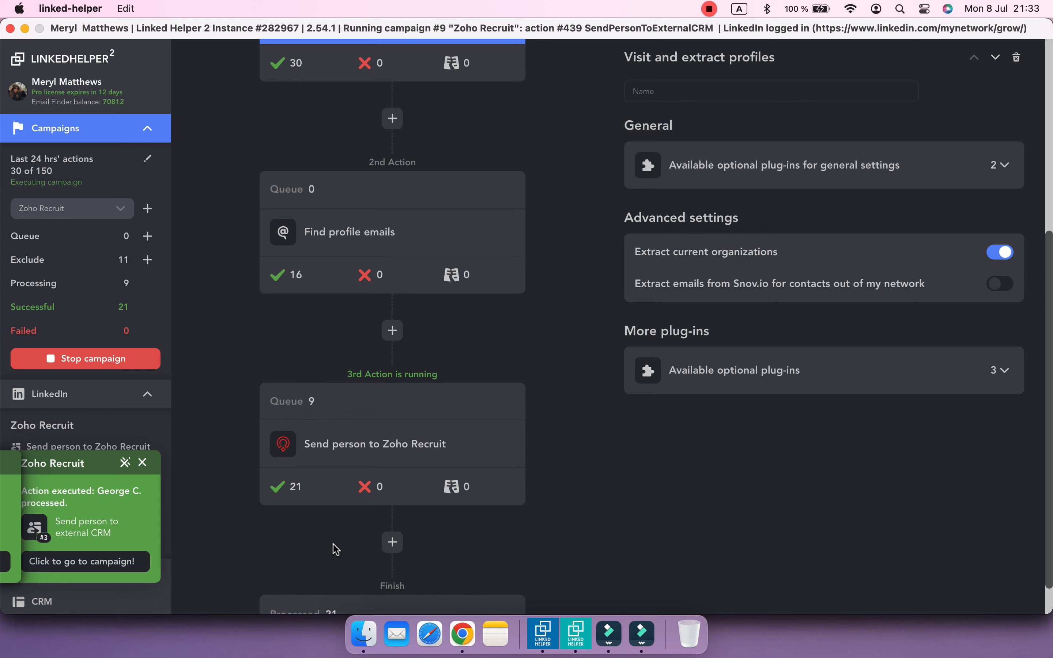
Step: Switch to Zoho Recruit in Chrome, reload the Contacts list, and review the newly sent contacts without emails
left_click(463, 635)
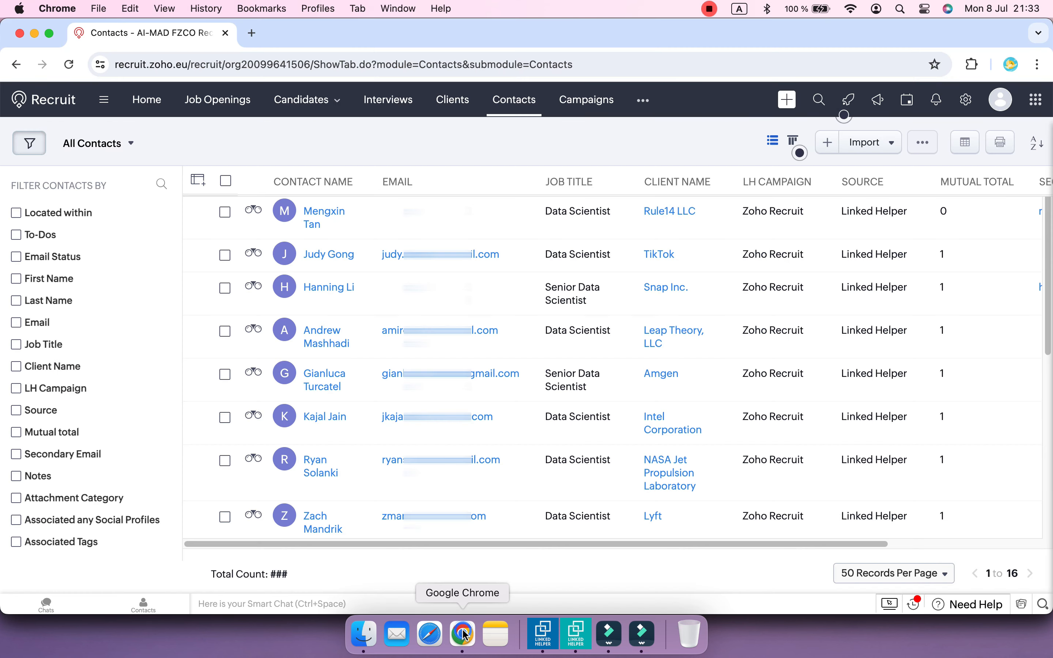
left_click(67, 65)
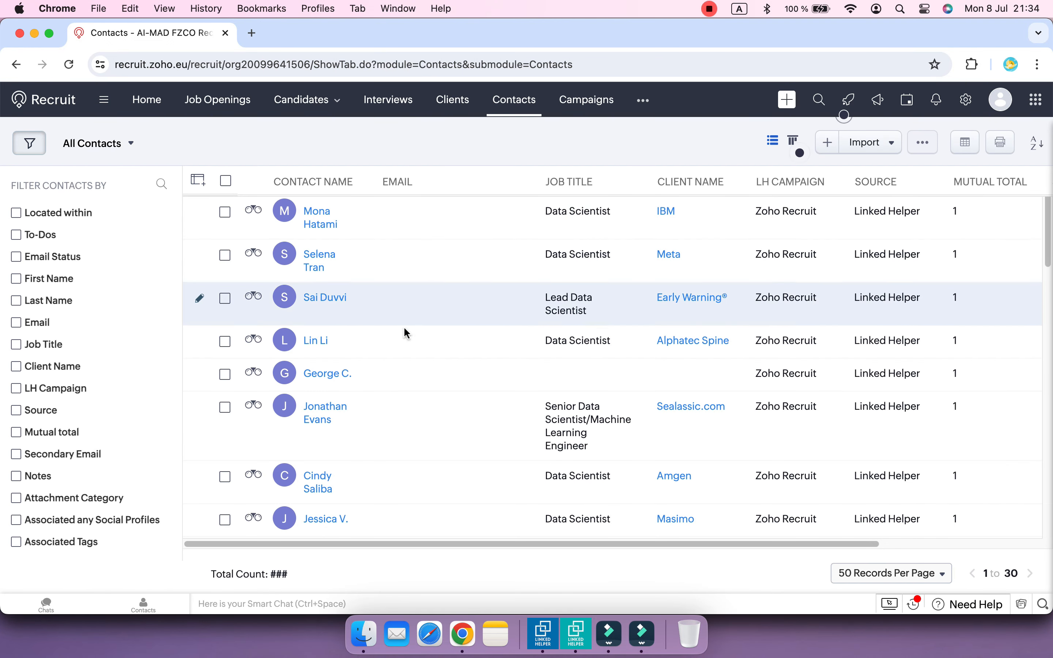
scroll(404, 331, "down", 4)
scroll(405, 331, "down", 1)
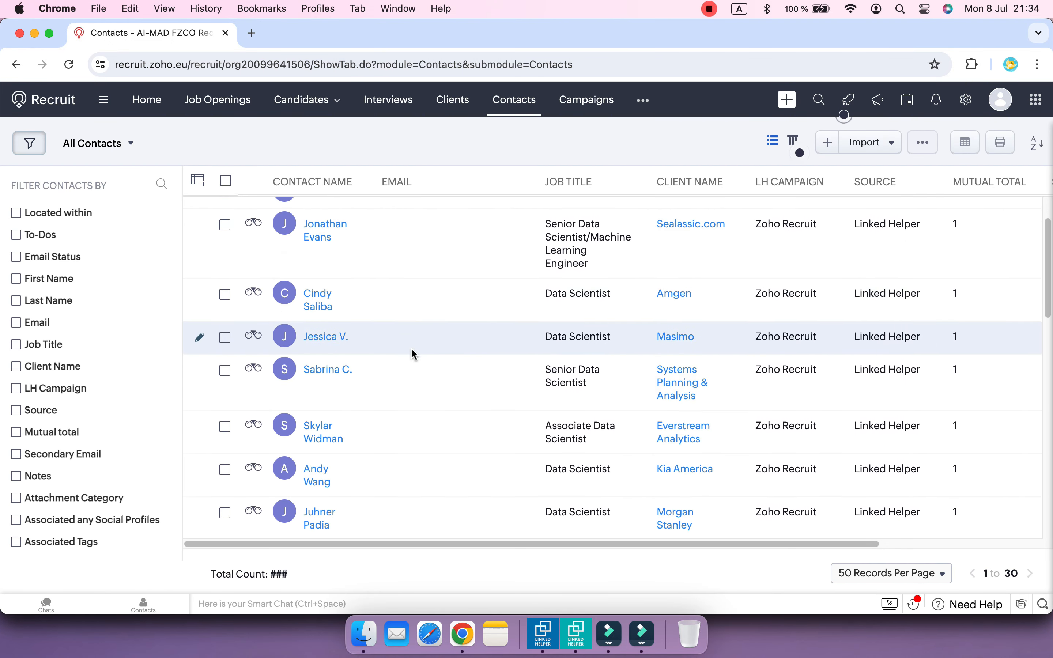
scroll(435, 436, "down", 1)
scroll(435, 436, "down", 2)
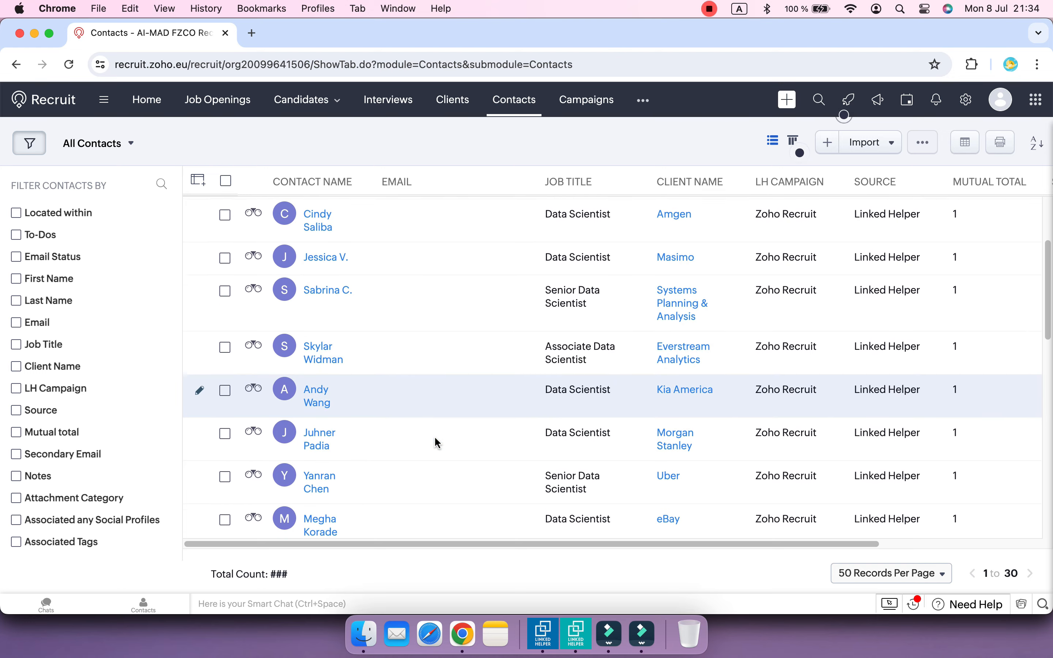